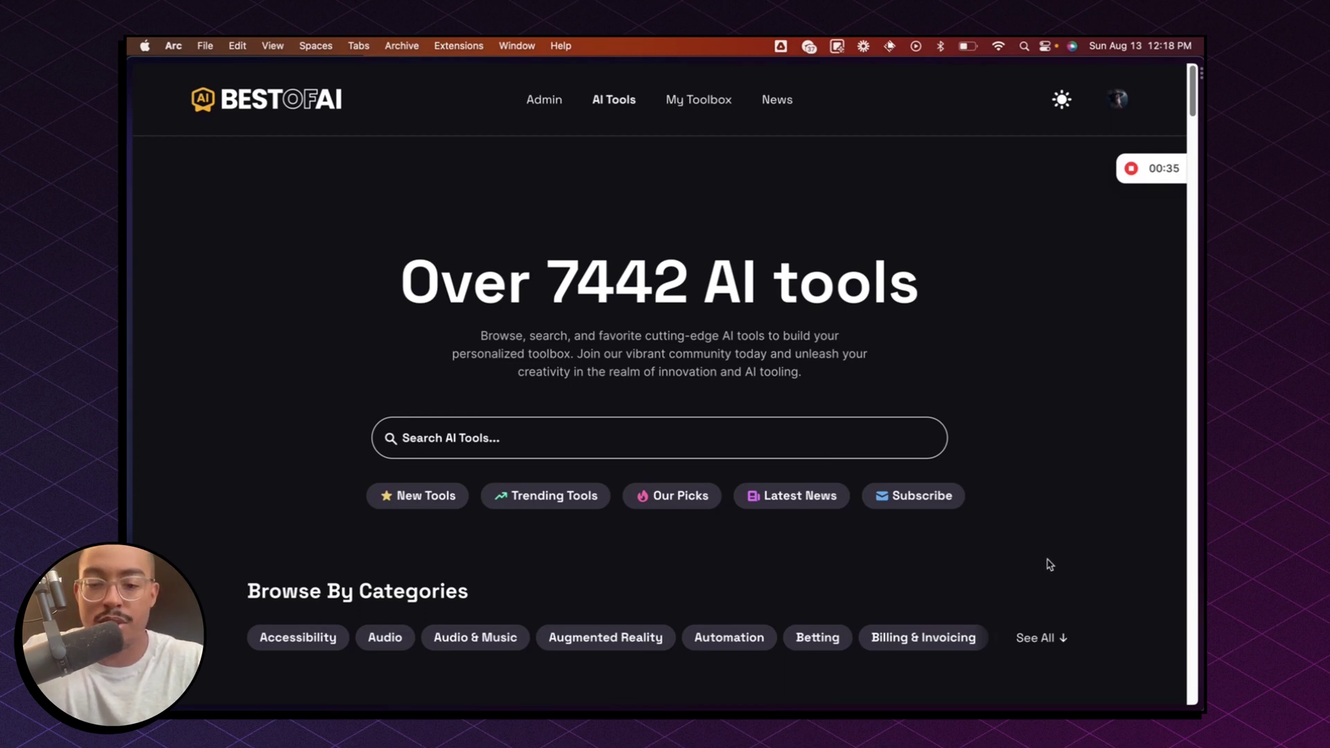
Step: Switch to Discord and create a new server from scratch for me and my friends, named youtube_demo
mouse_move(946, 676)
left_click(809, 675)
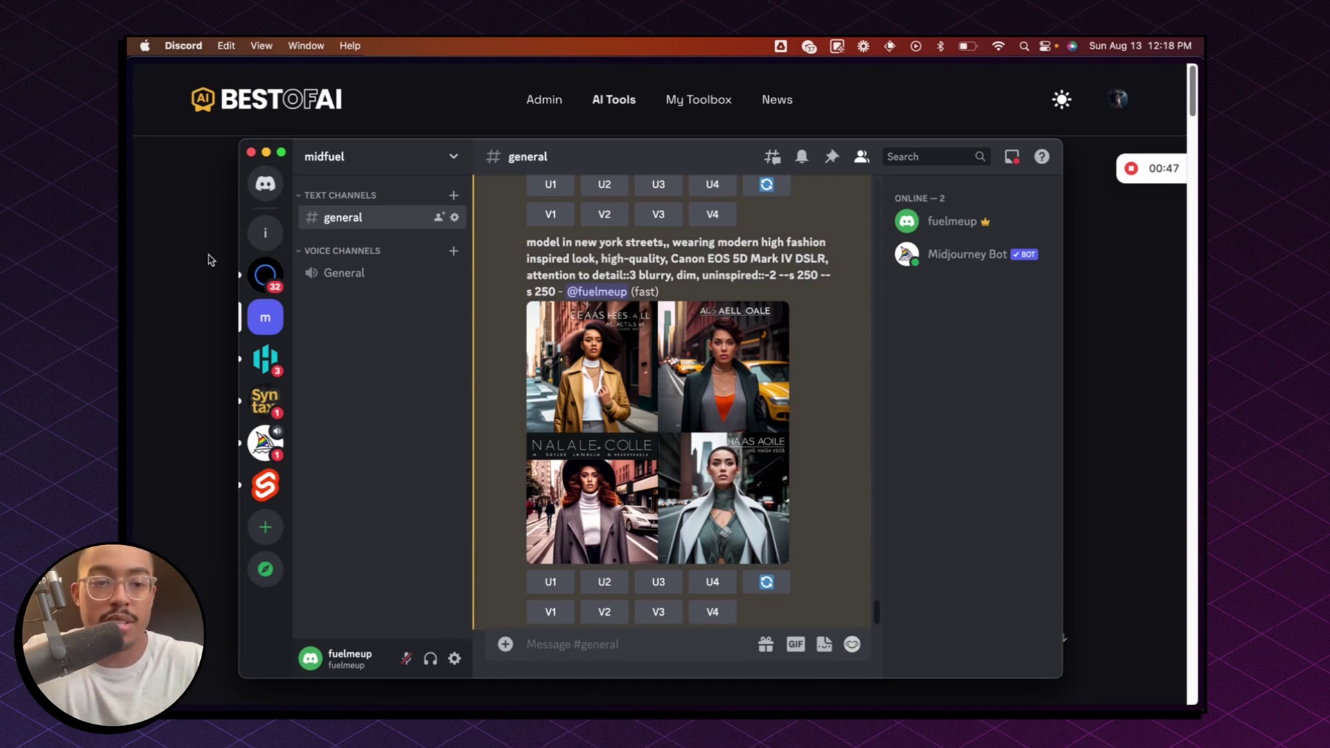
left_click(266, 529)
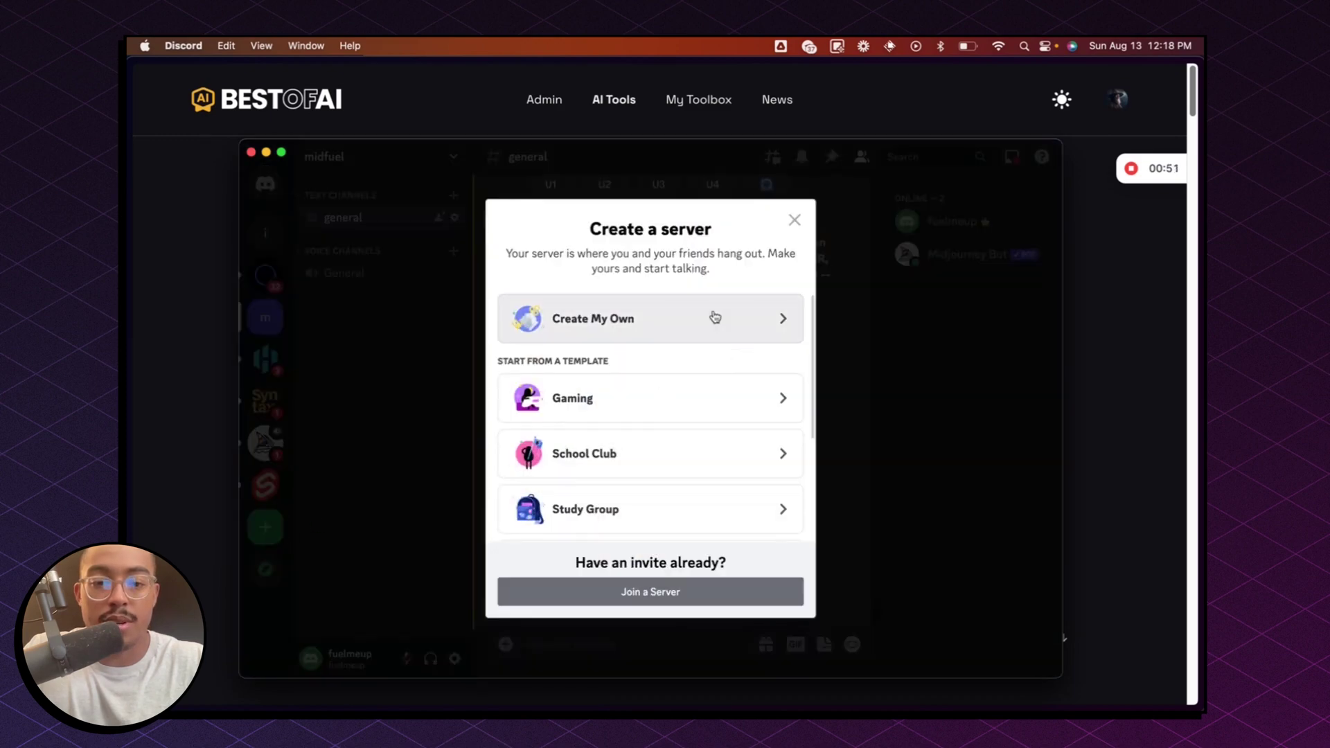
left_click(688, 332)
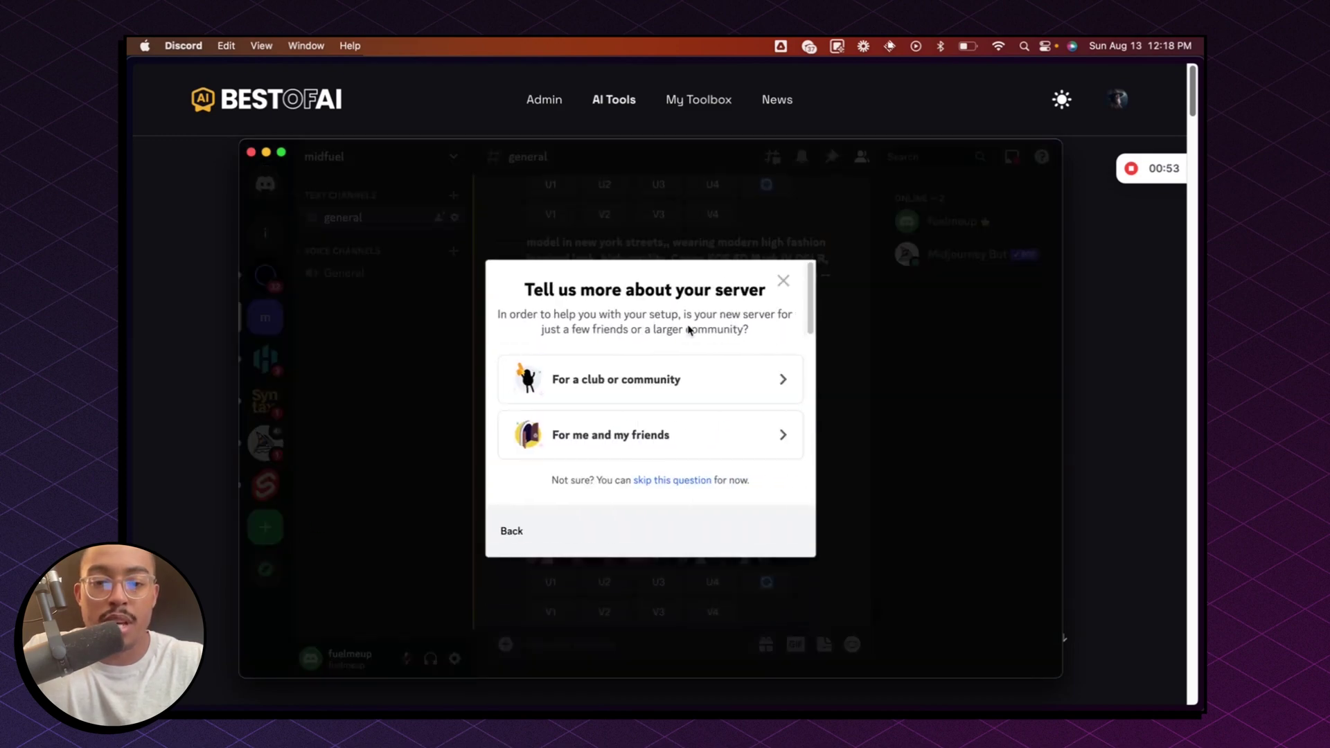
left_click(633, 445)
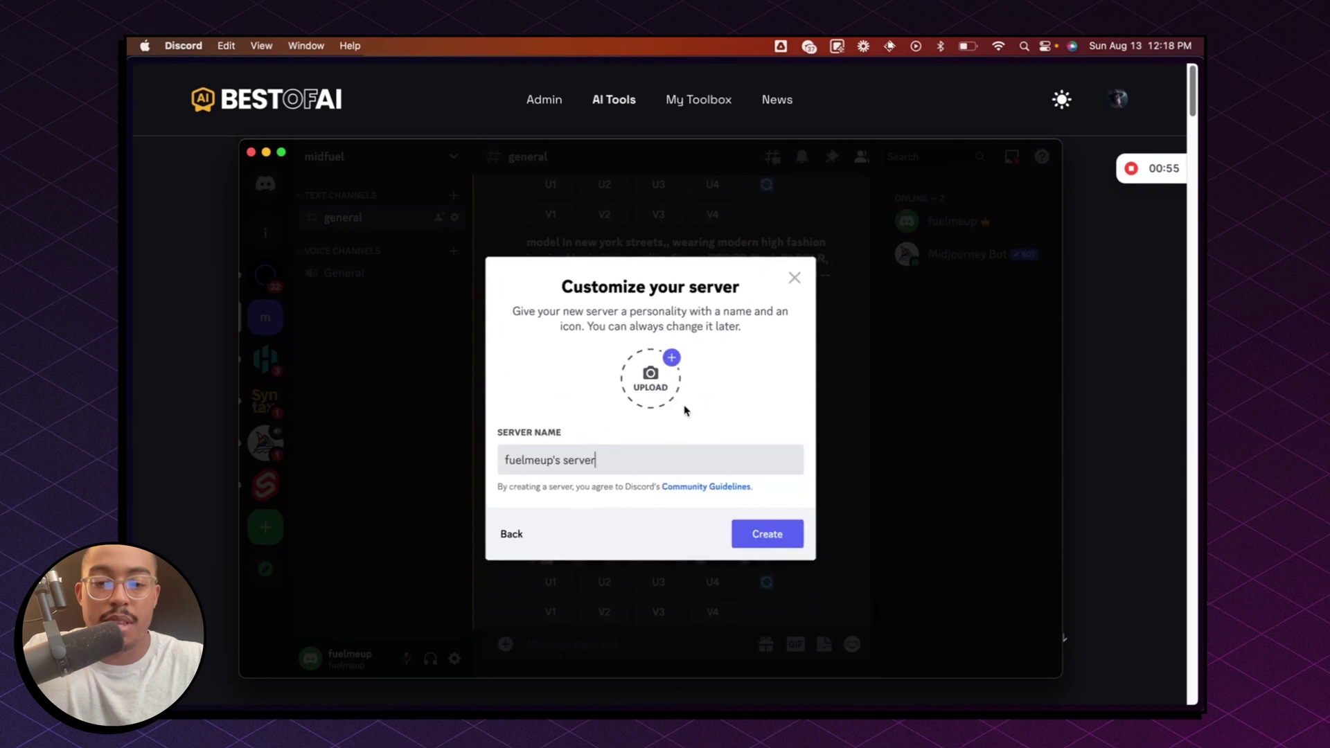
left_click_drag(604, 462, 507, 460)
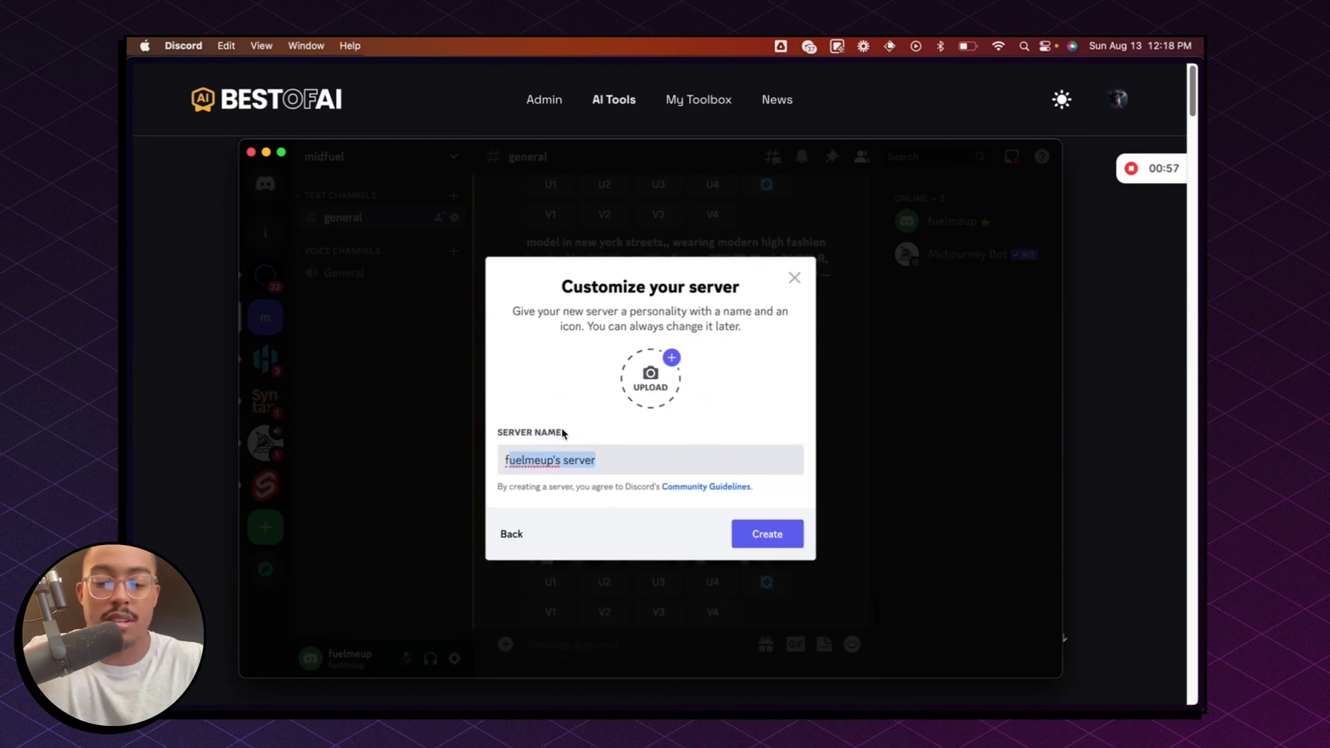
type("youtube_demo")
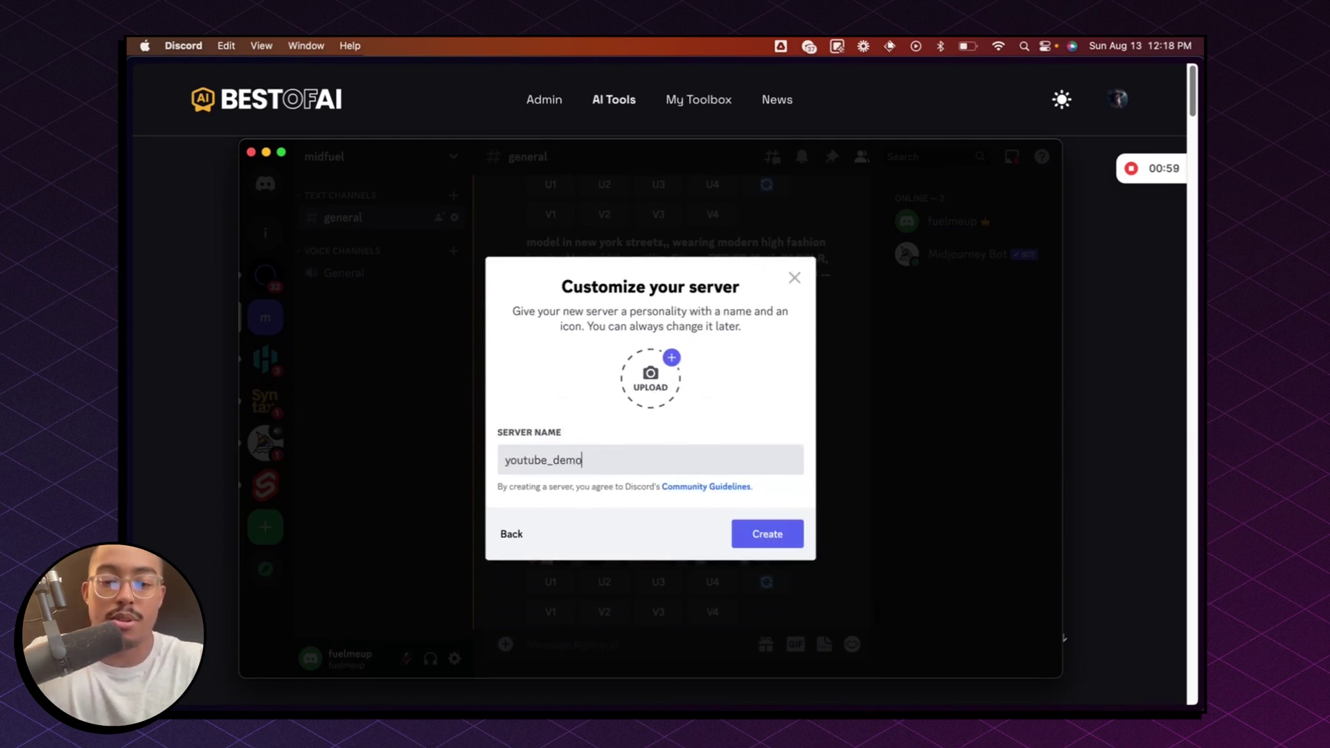
left_click(760, 538)
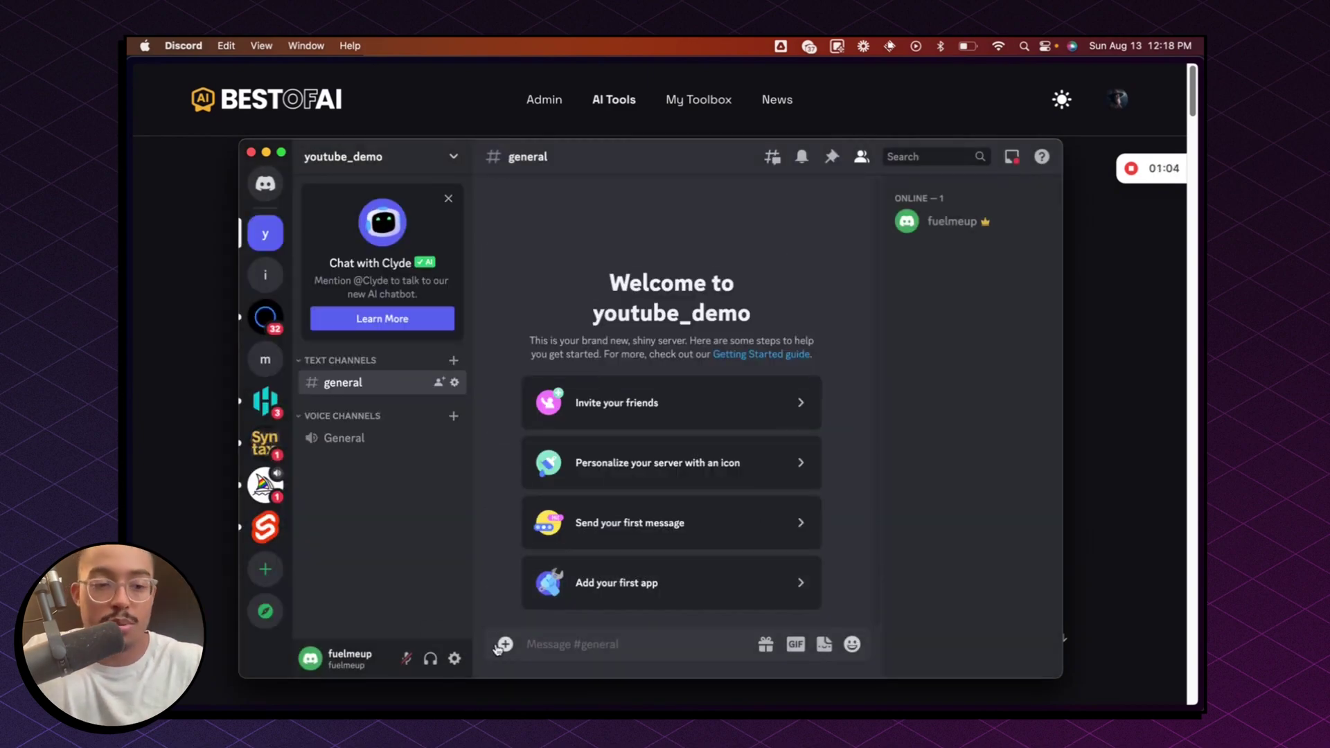
Step: Switch to Arc, open the InsightFace bot authorization page, check its server choices, and reload the page to refresh them
left_click(171, 560)
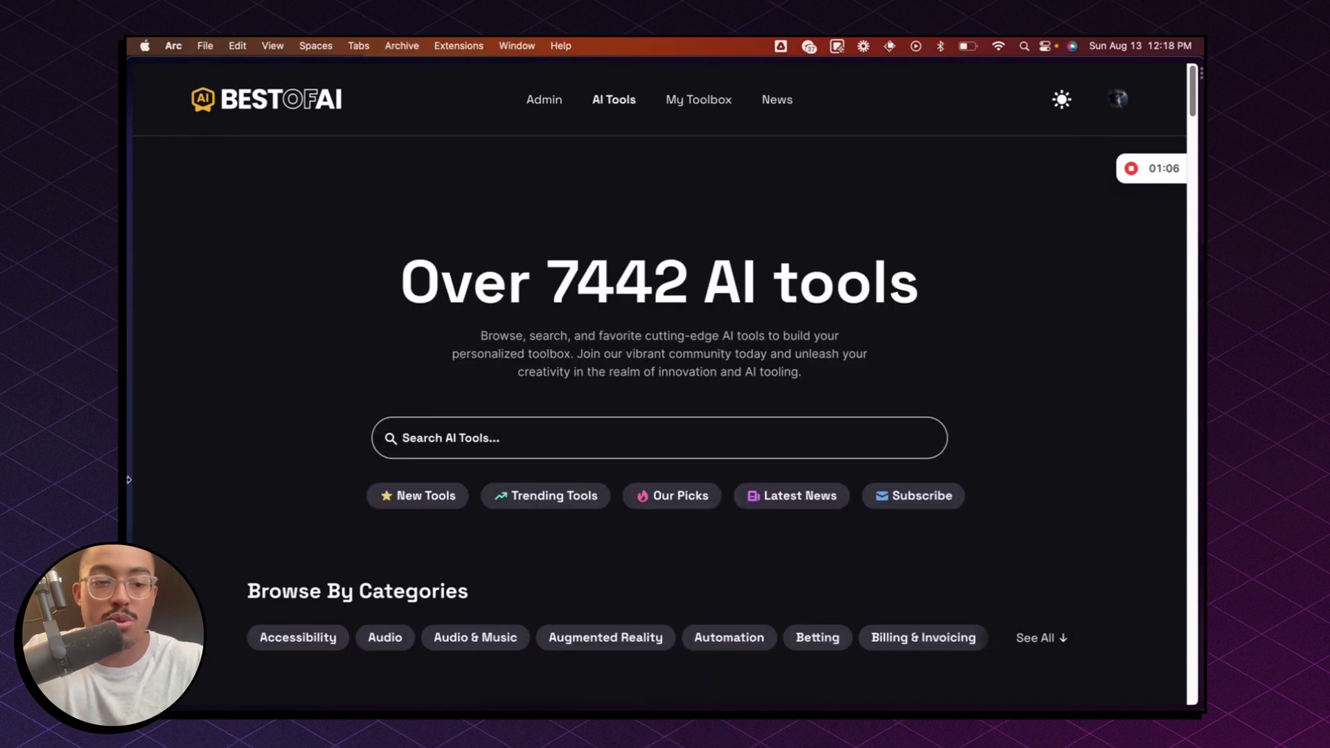
mouse_move(128, 480)
left_click(246, 392)
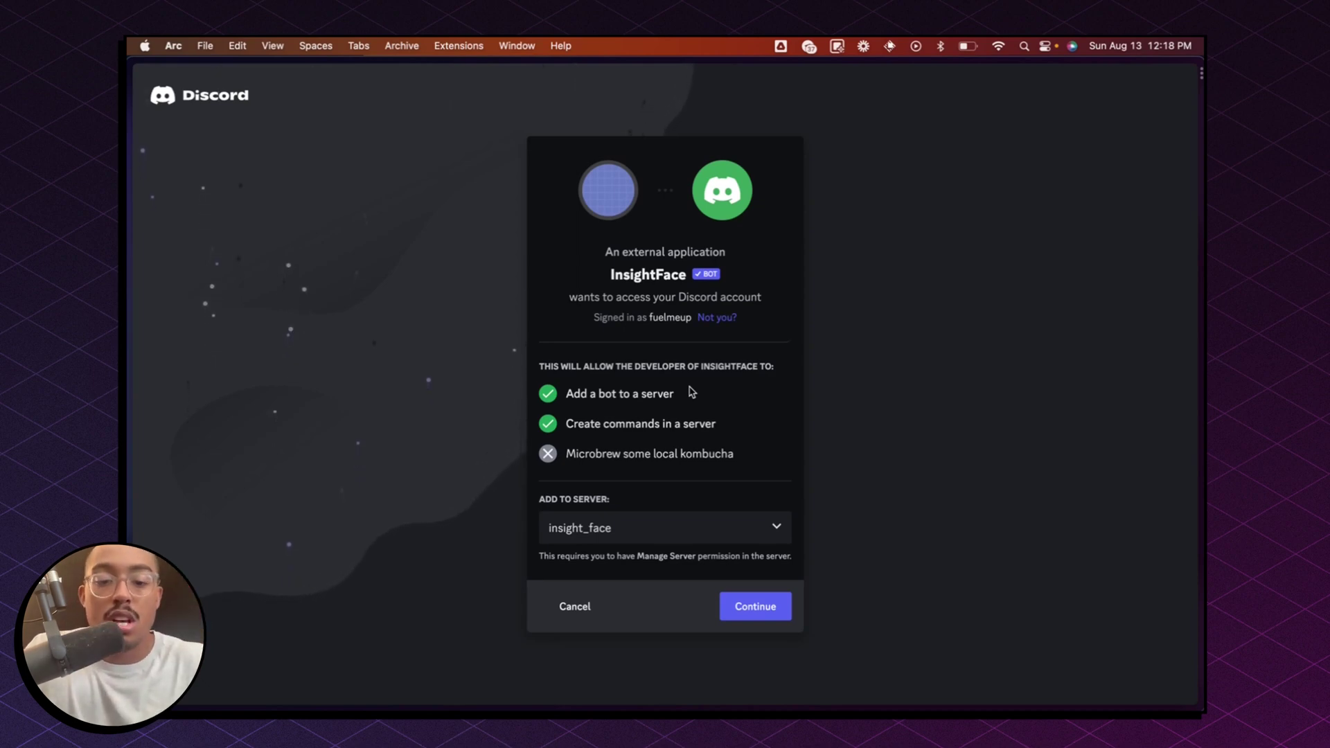
left_click(616, 539)
left_click(879, 442)
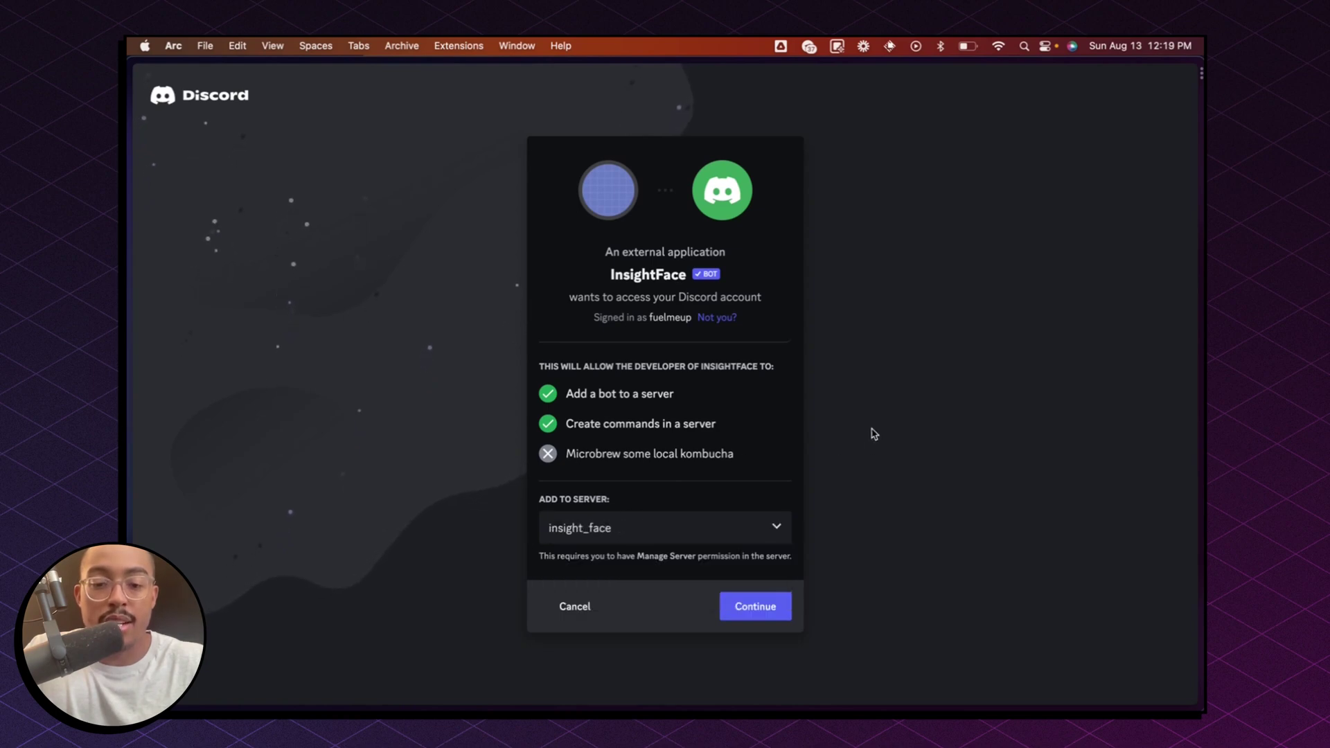
left_click(703, 541)
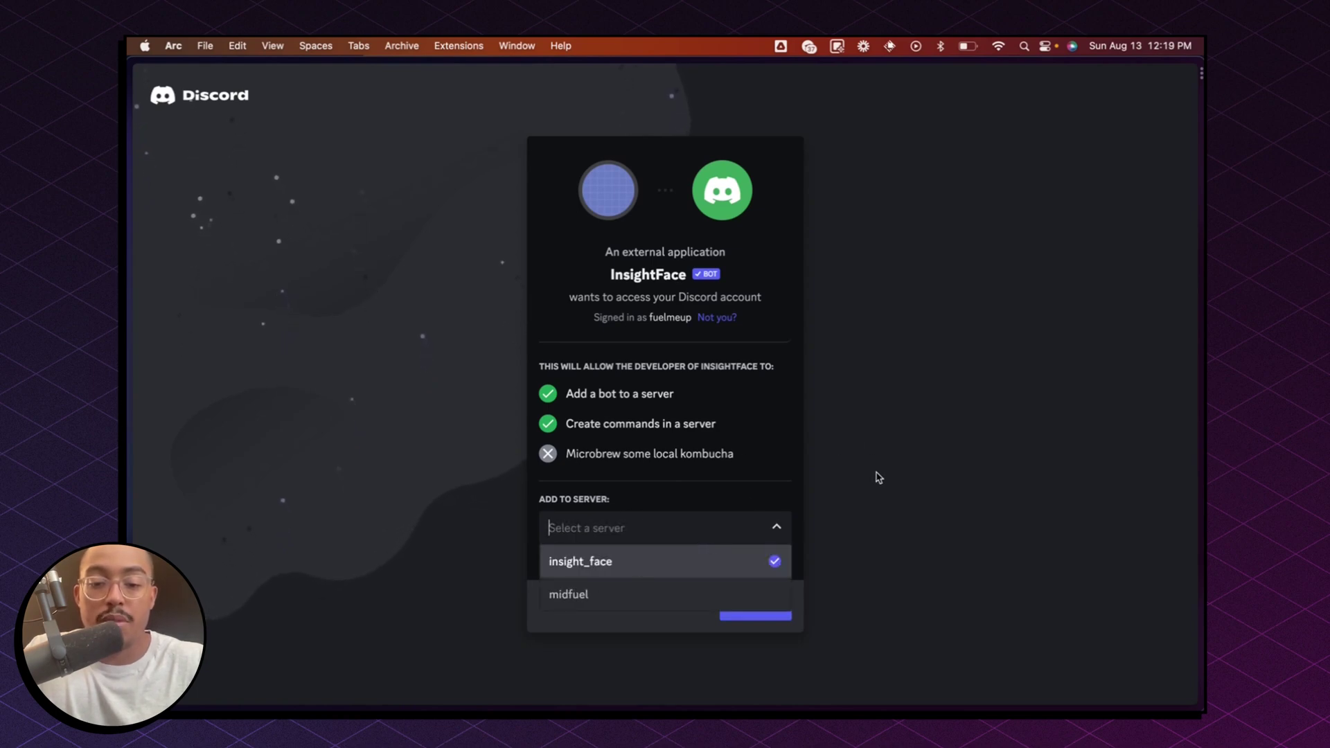
left_click(920, 445)
key("Return")
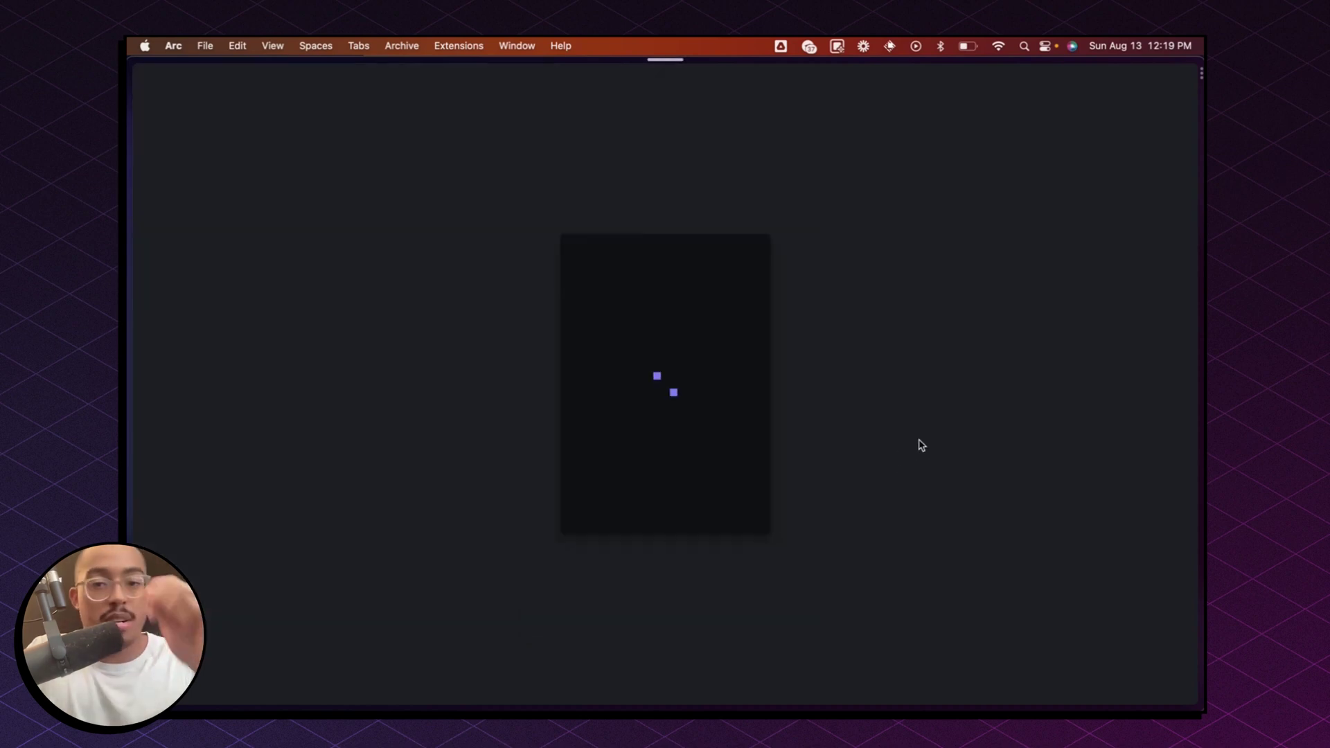
Step: Authorize the InsightFace bot on the youtube_demo server with all requested permissions and complete the human verification
left_click(638, 529)
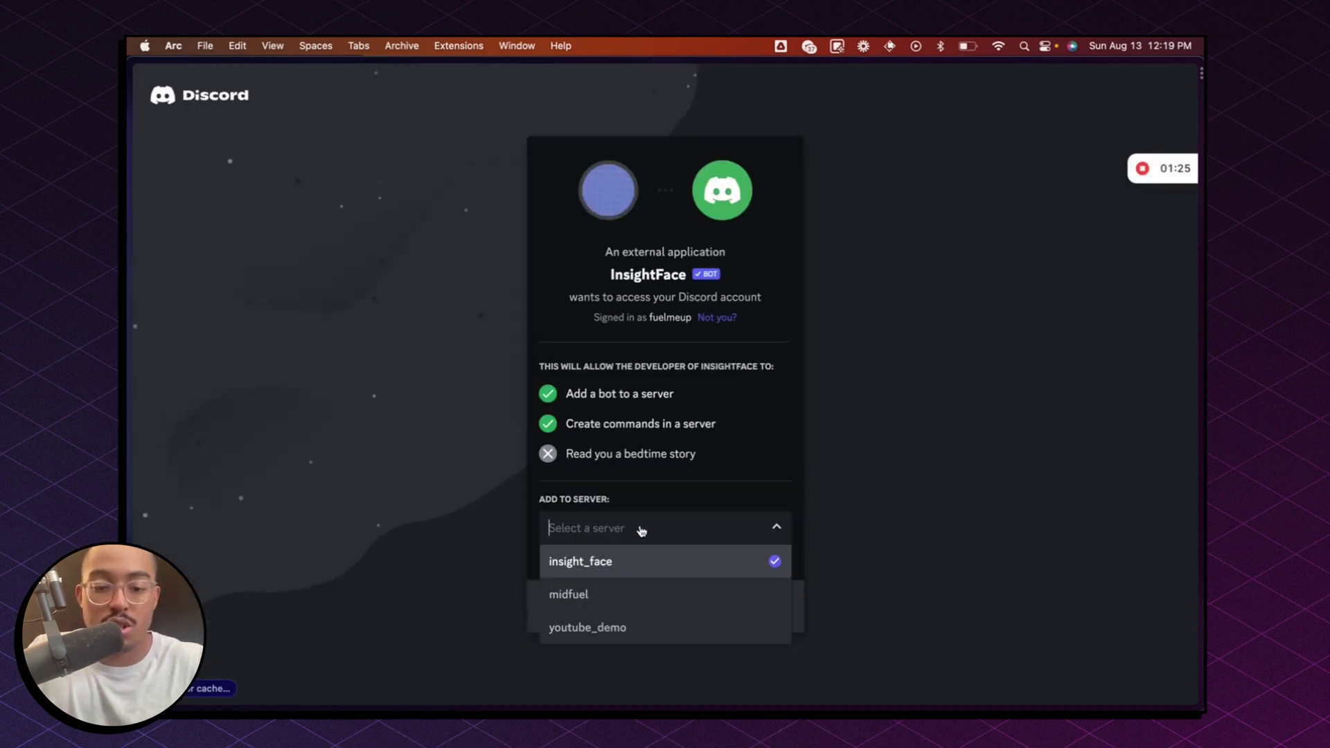
left_click(616, 629)
left_click(751, 607)
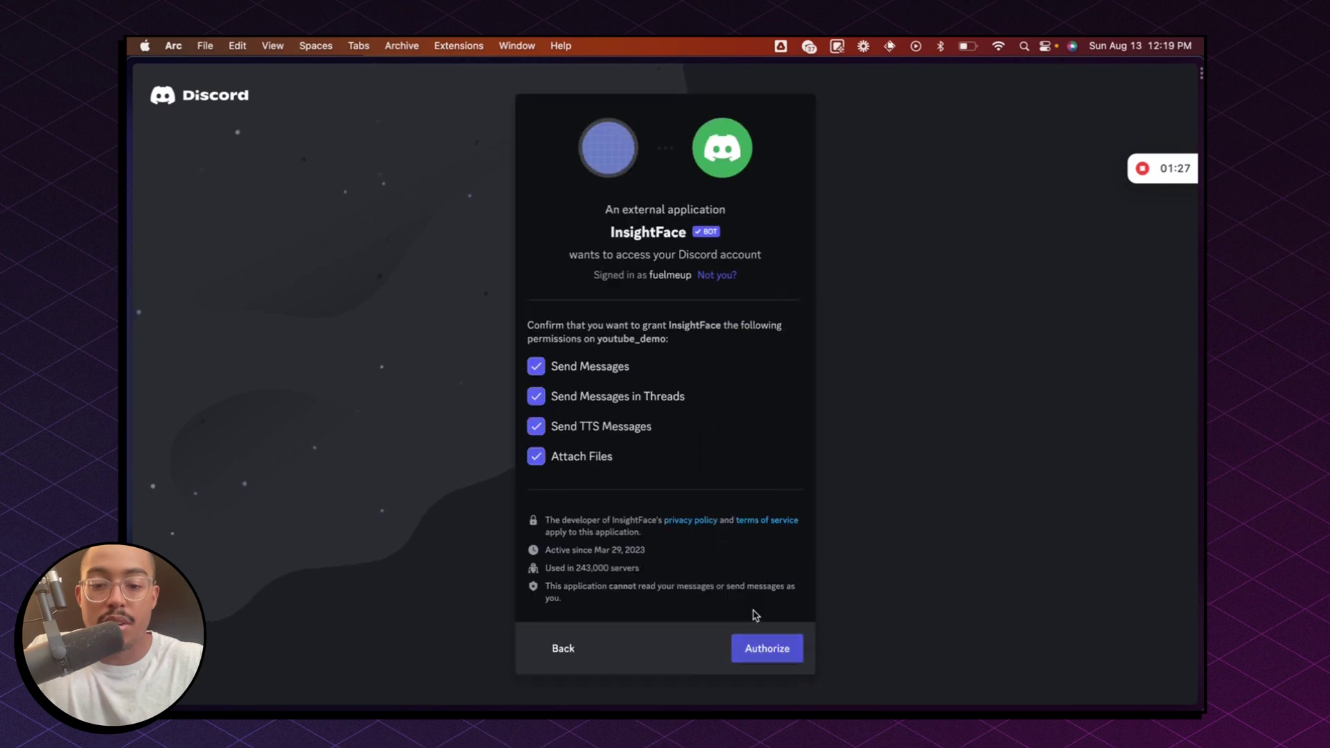
left_click(755, 639)
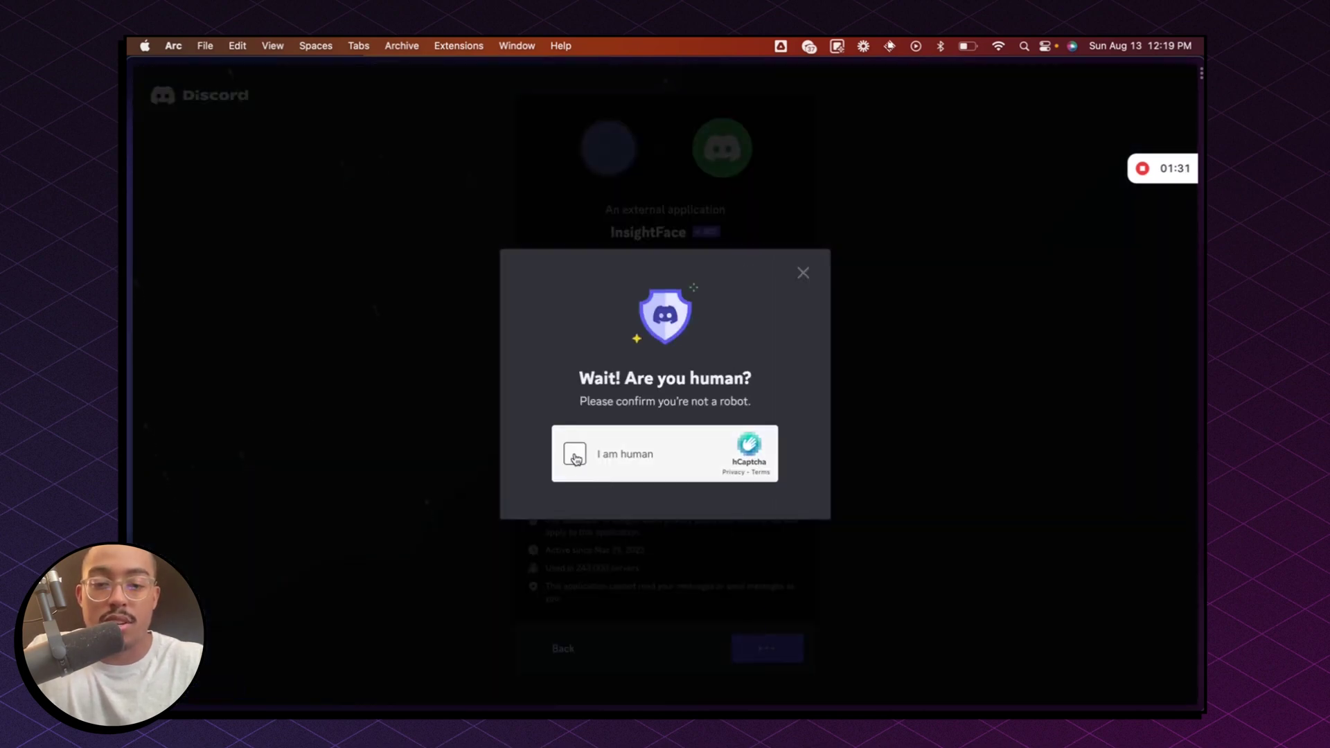
left_click(585, 466)
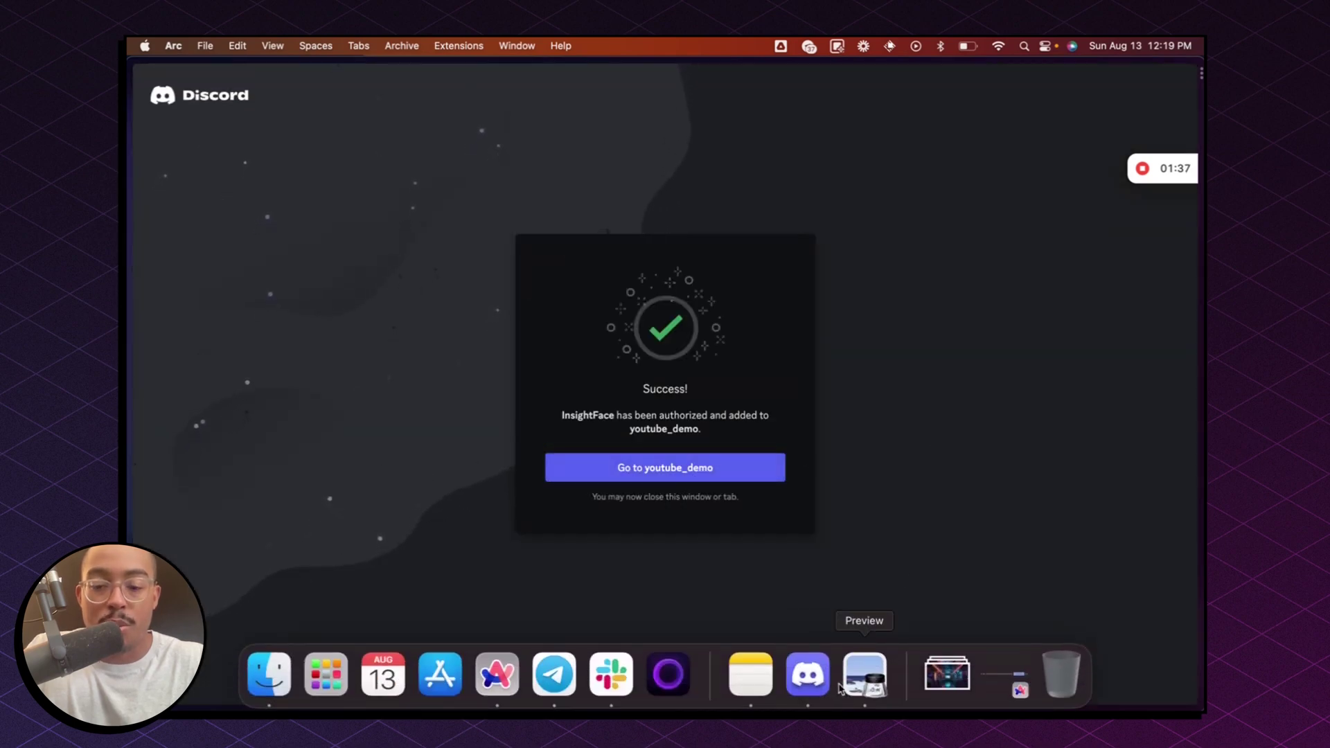
Step: Switch to Discord and start adding the Midjourney Bot to a server from its profile in the midfuel server
left_click(819, 685)
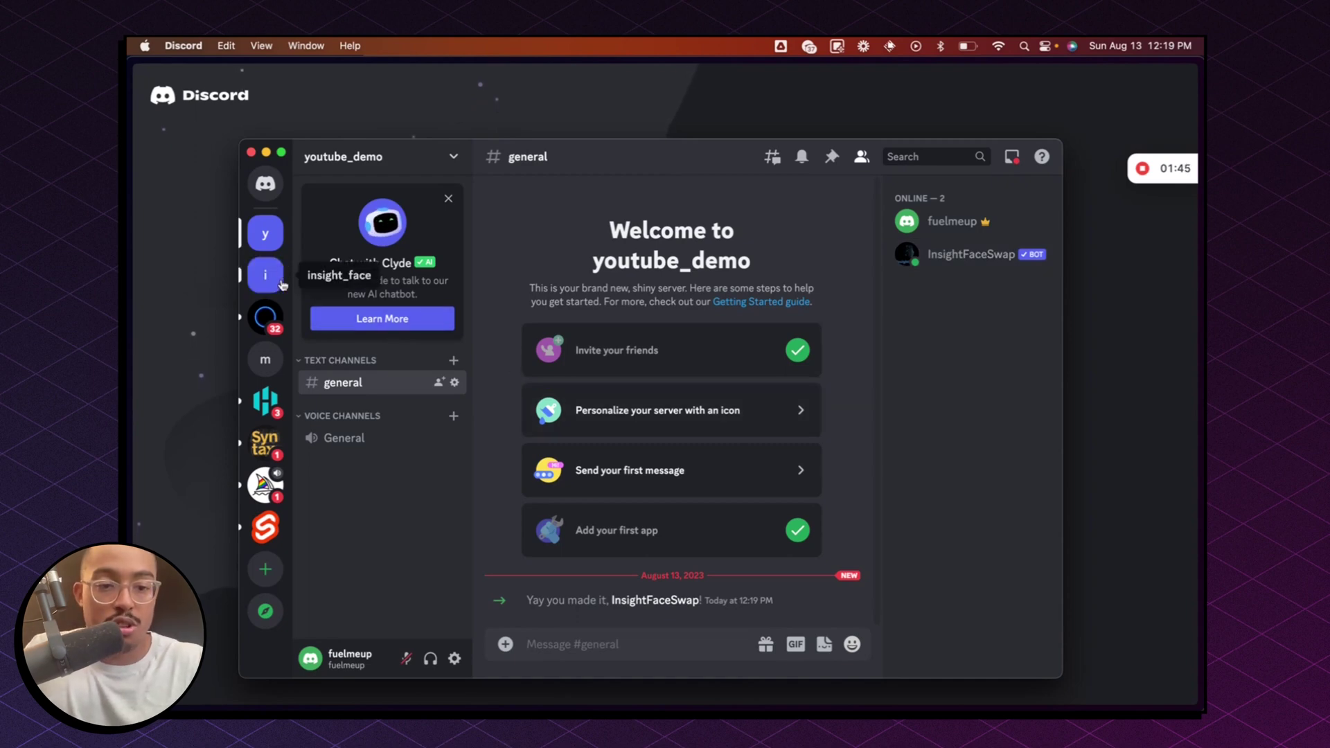
left_click(277, 361)
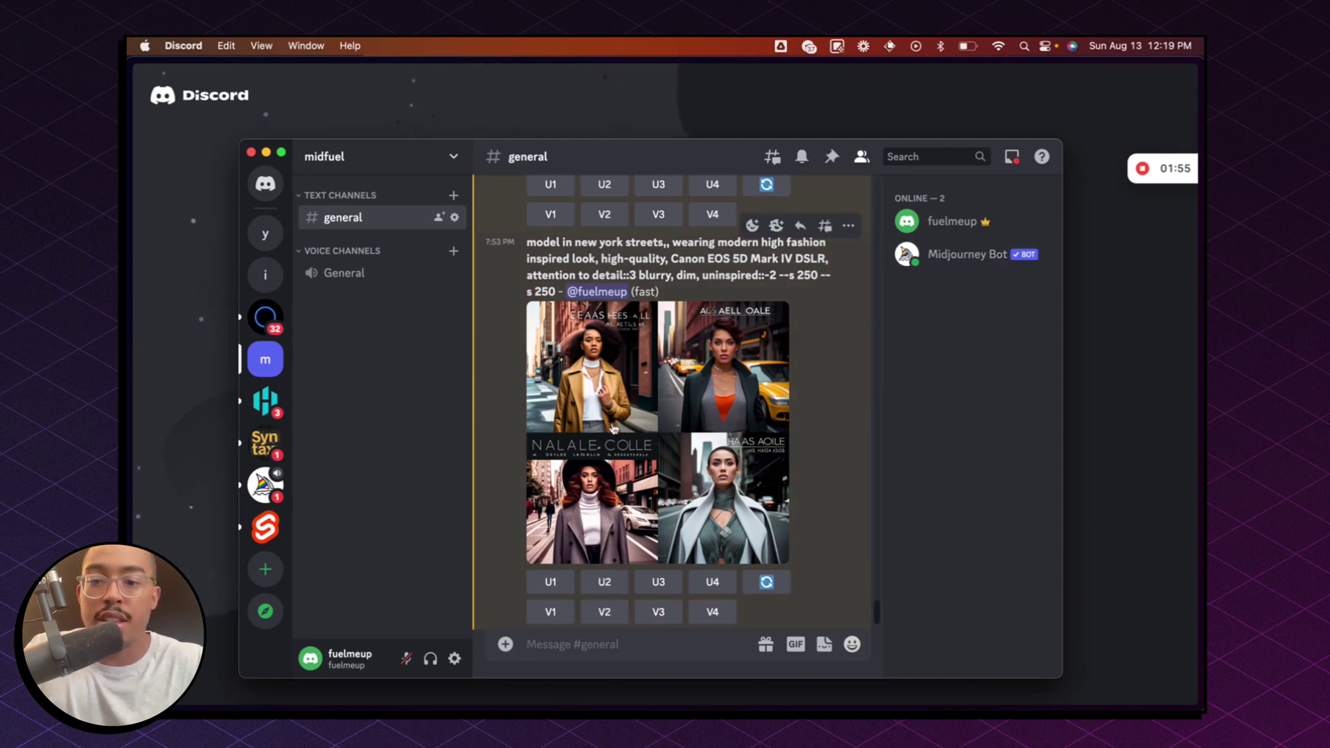
right_click(941, 265)
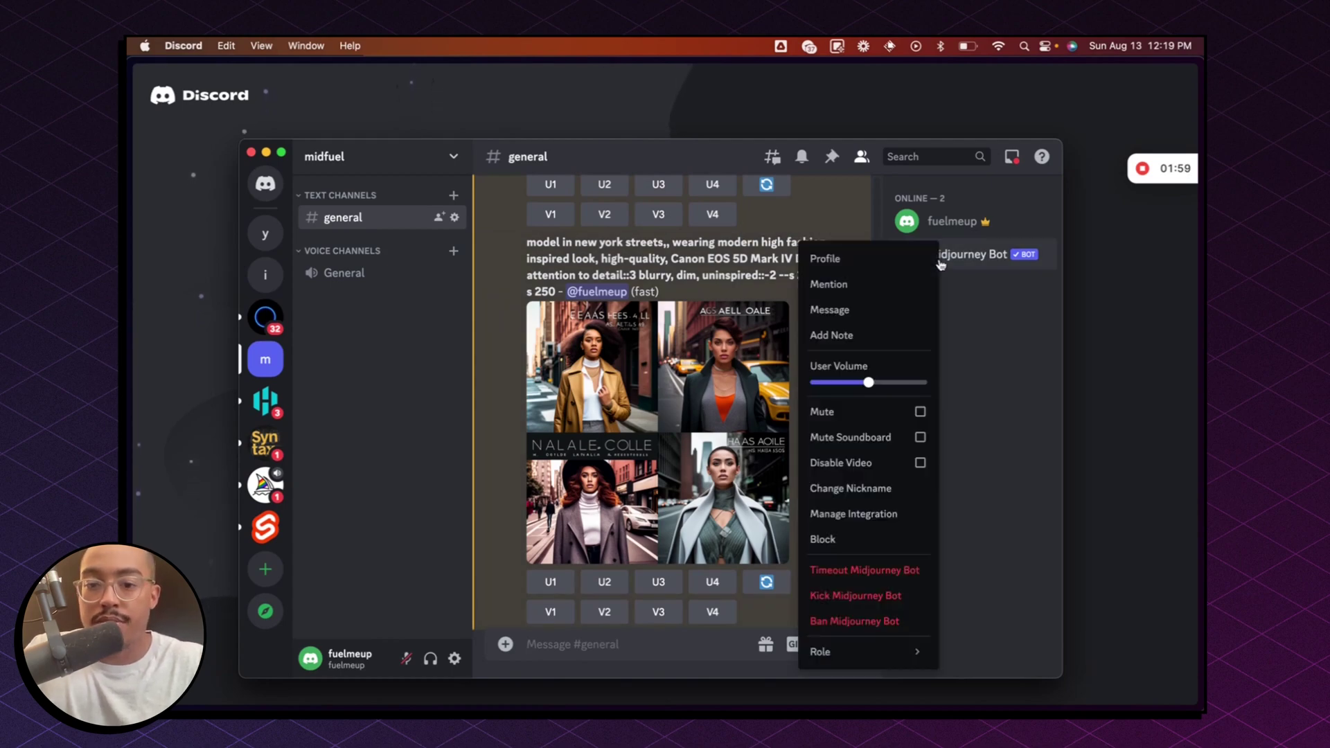
left_click(879, 260)
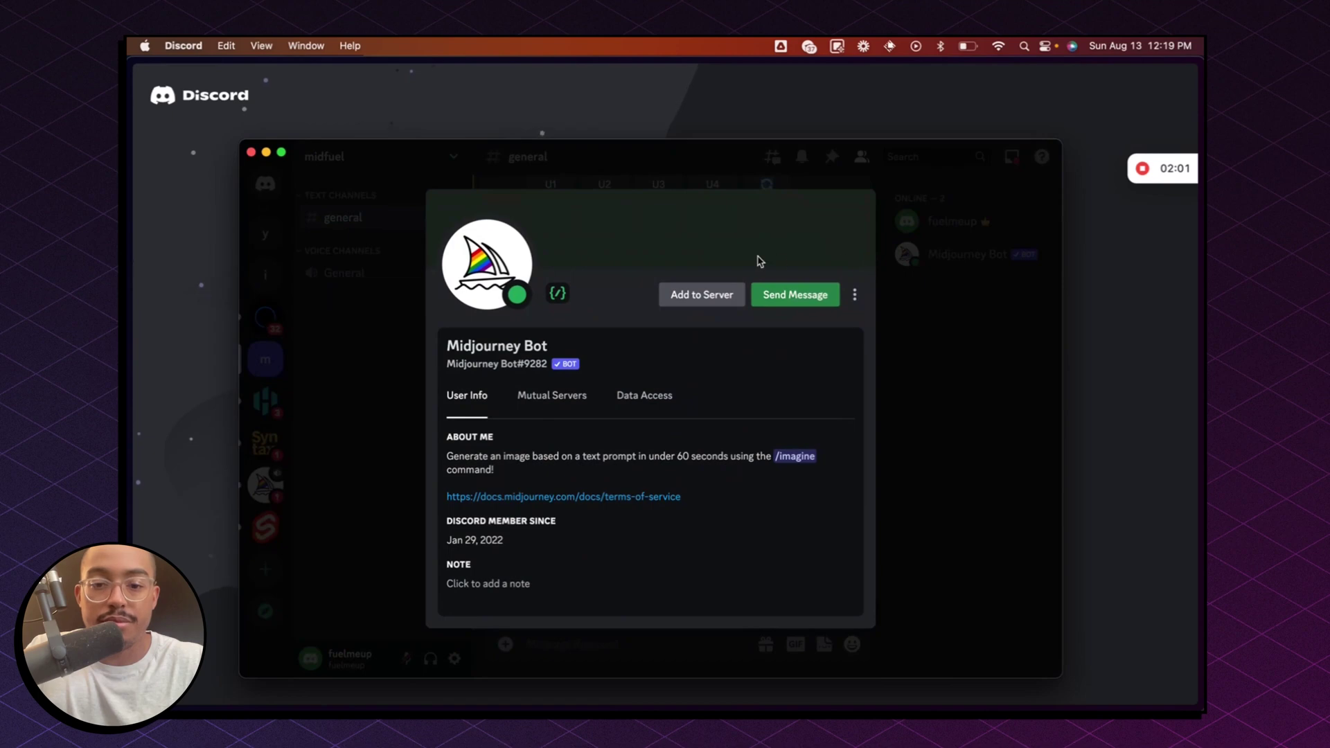
left_click(702, 296)
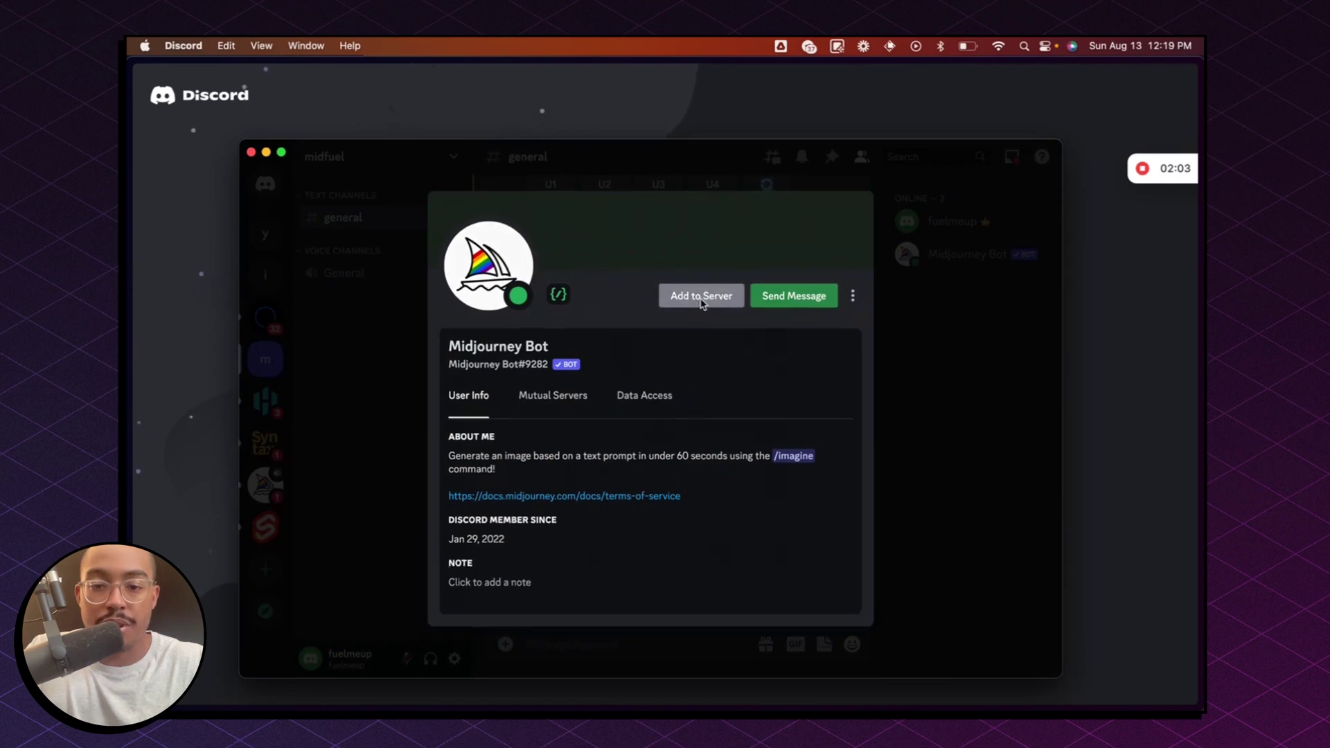
Step: Authorize the Midjourney Bot on the youtube_demo server with all requested permissions, then close the confirmation and the bot's profile
left_click(611, 492)
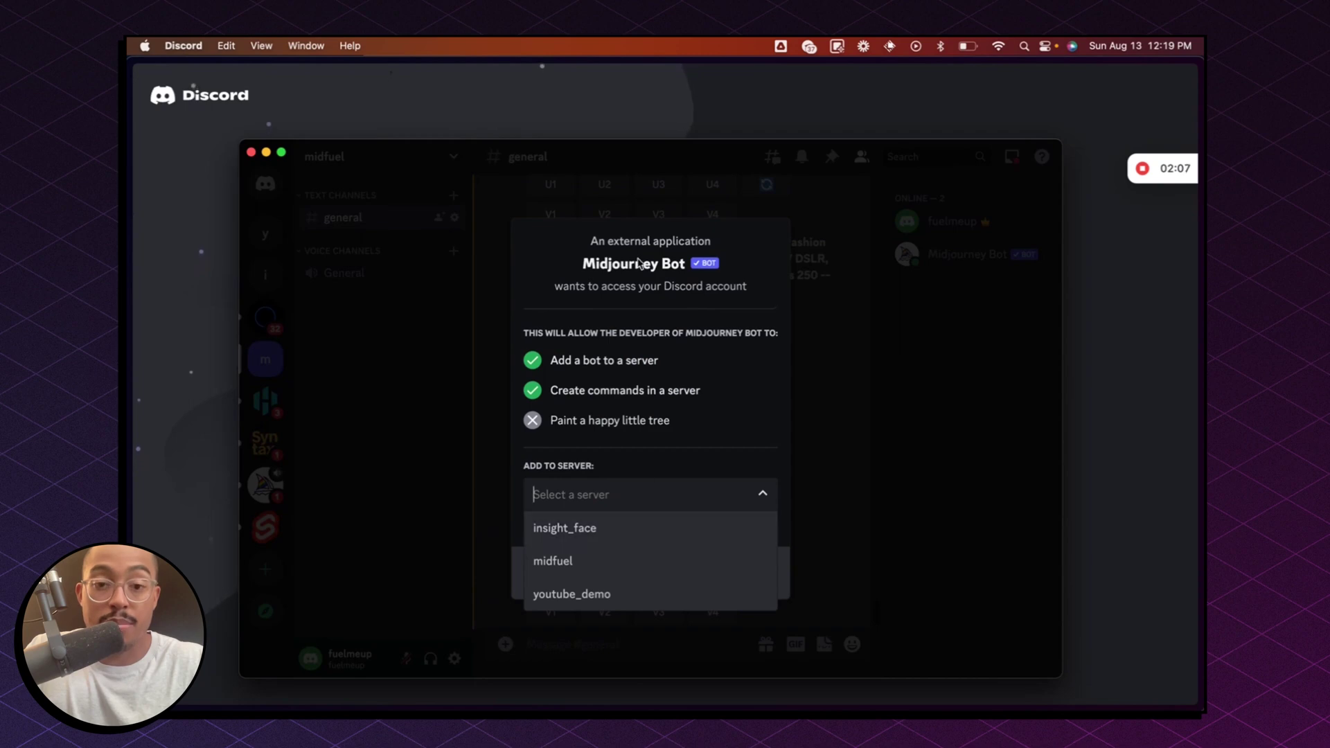
left_click(555, 603)
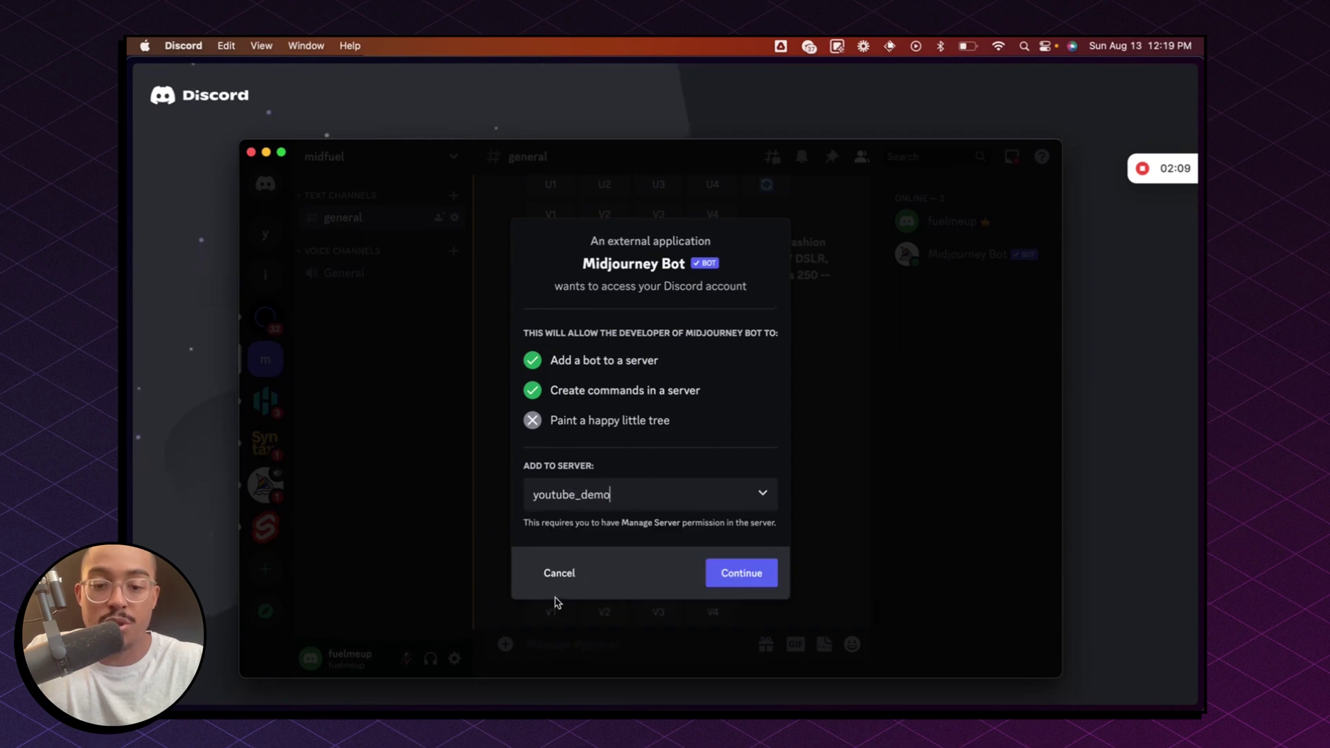
left_click(761, 575)
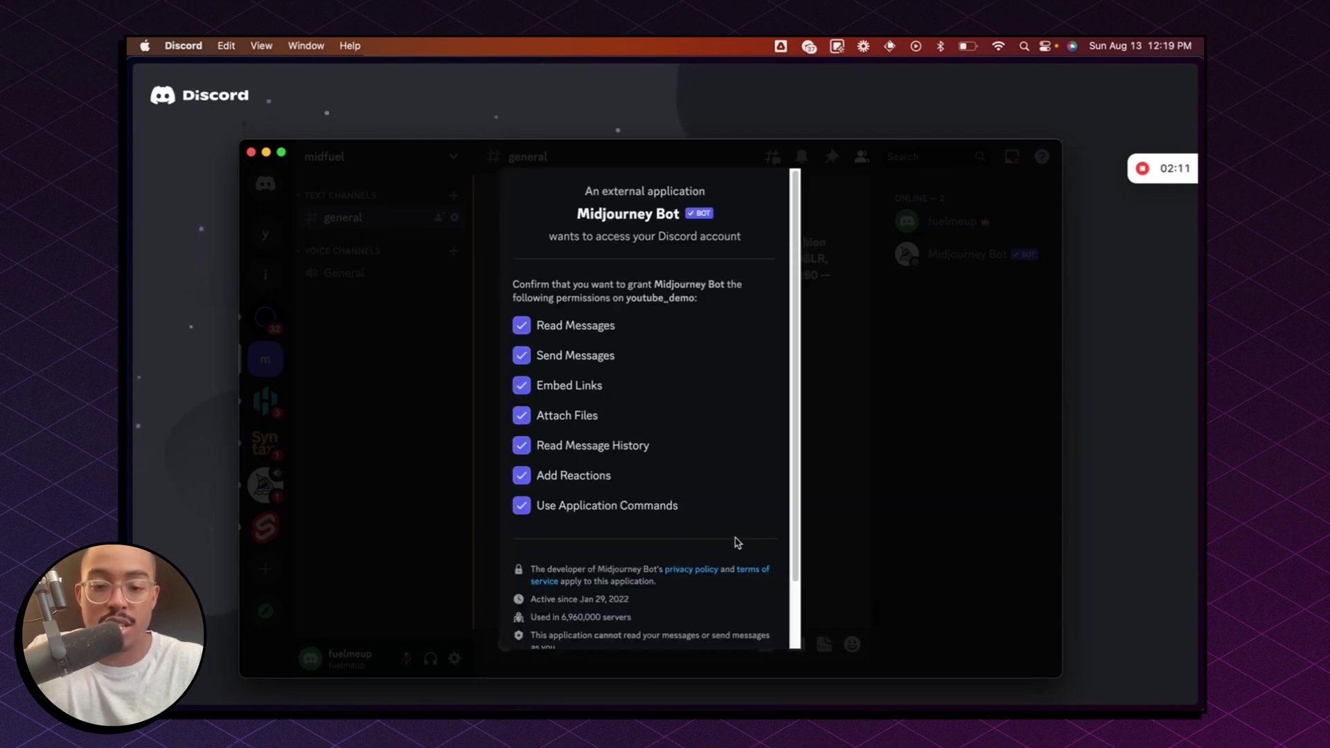
scroll(737, 540, "down", 3)
left_click(738, 627)
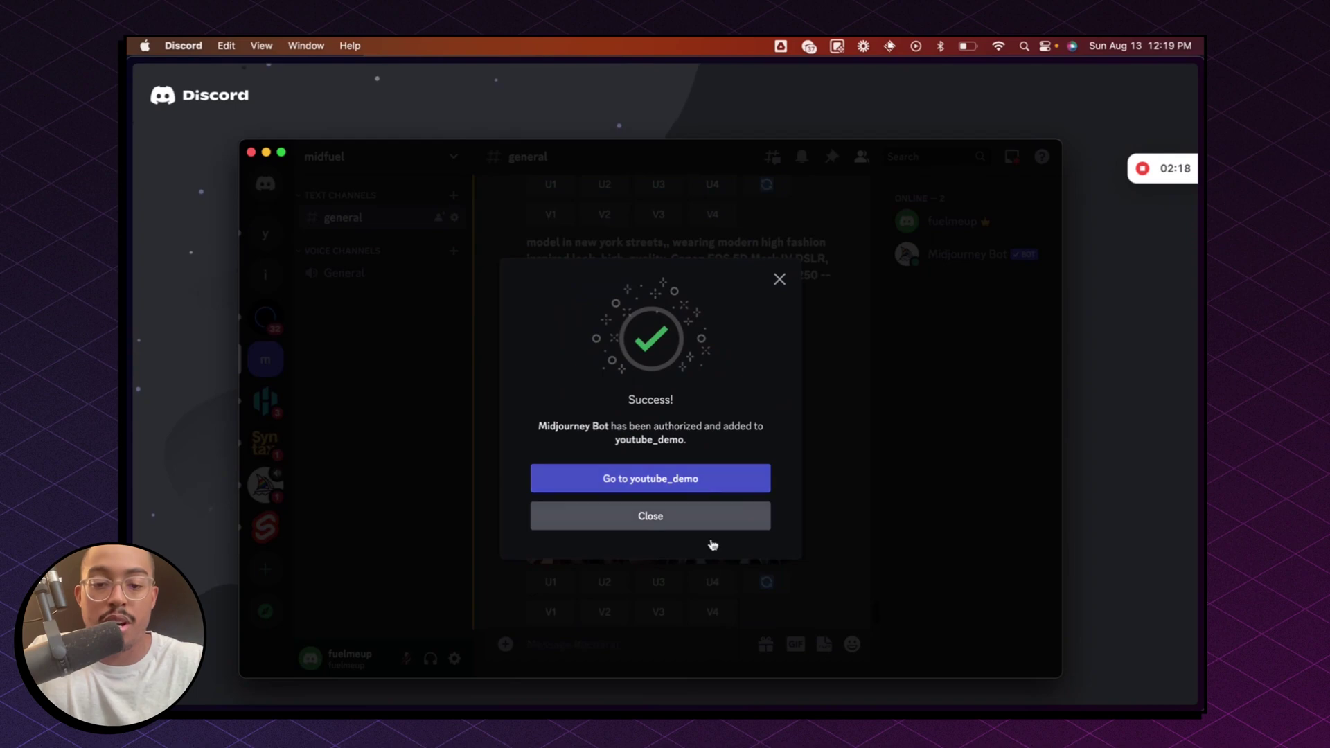
left_click(780, 282)
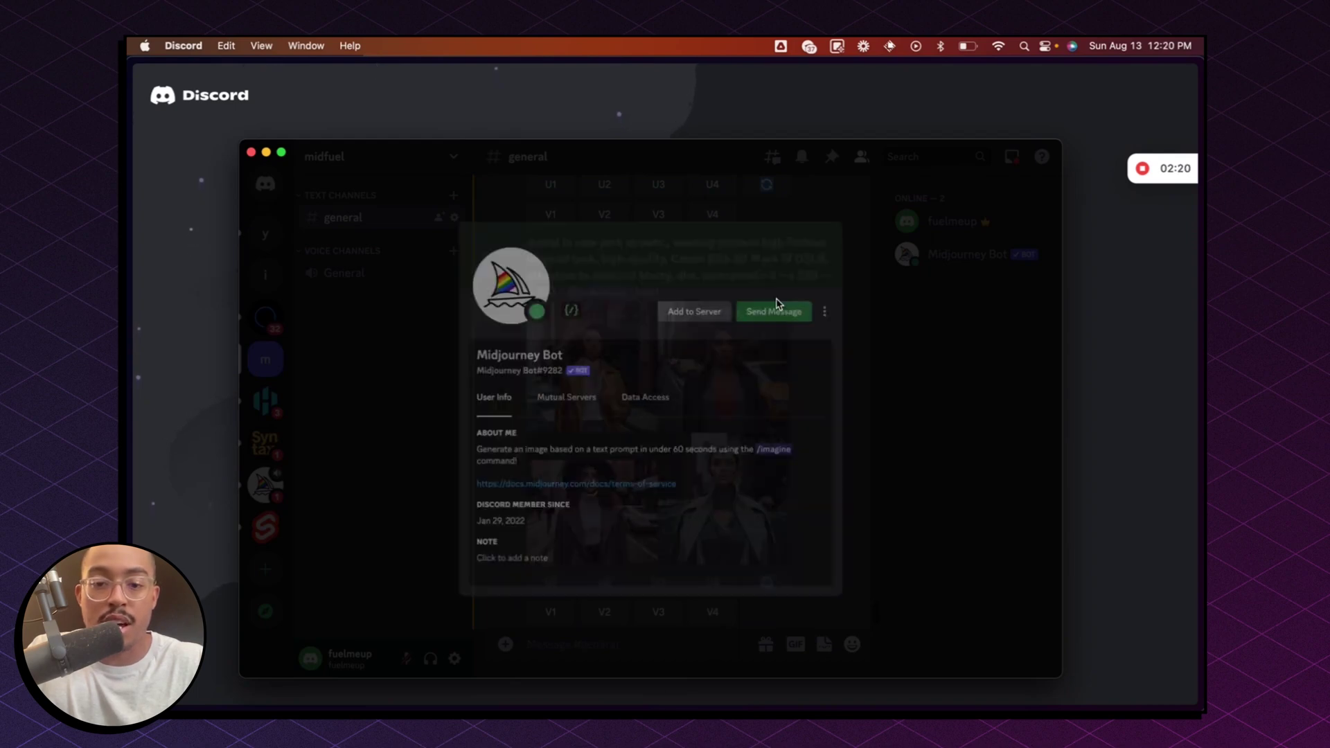
left_click(967, 424)
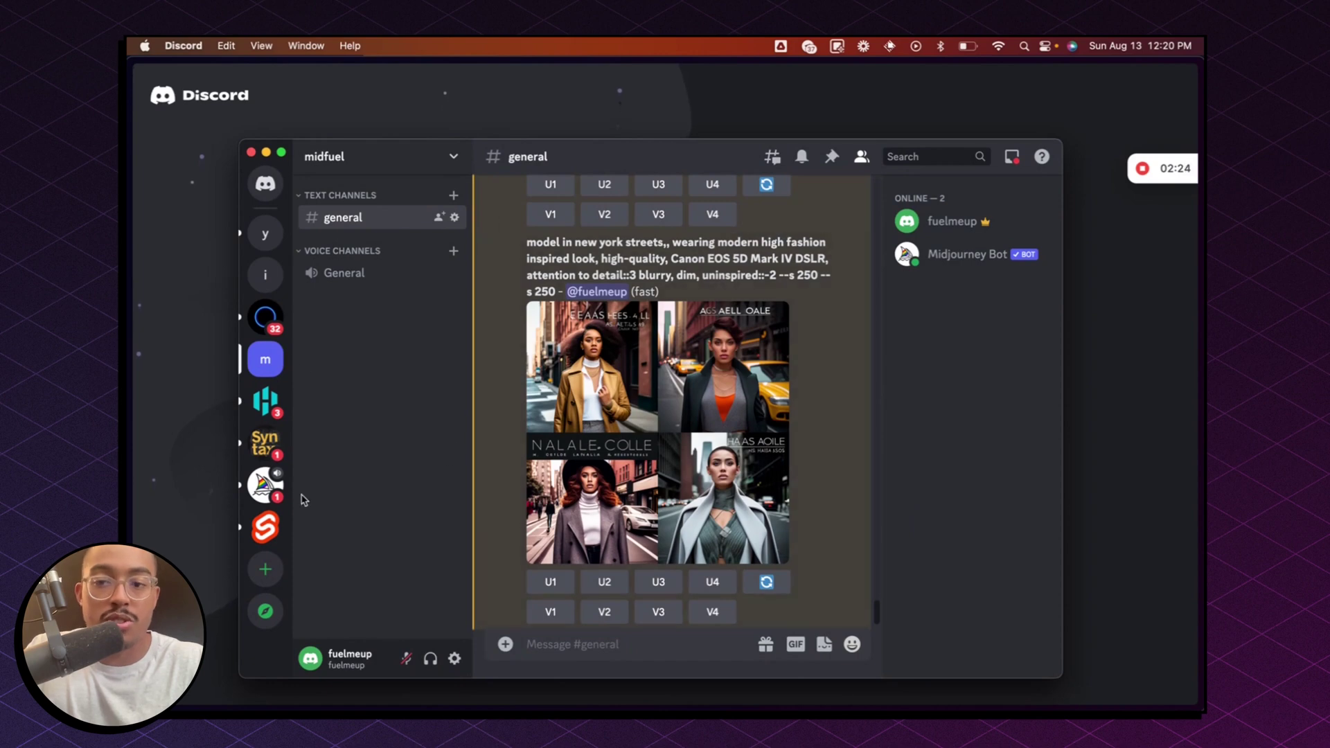
Step: Open the Midjourney Bot's add-to-server request from the official Midjourney server's member list and cancel it
left_click(265, 485)
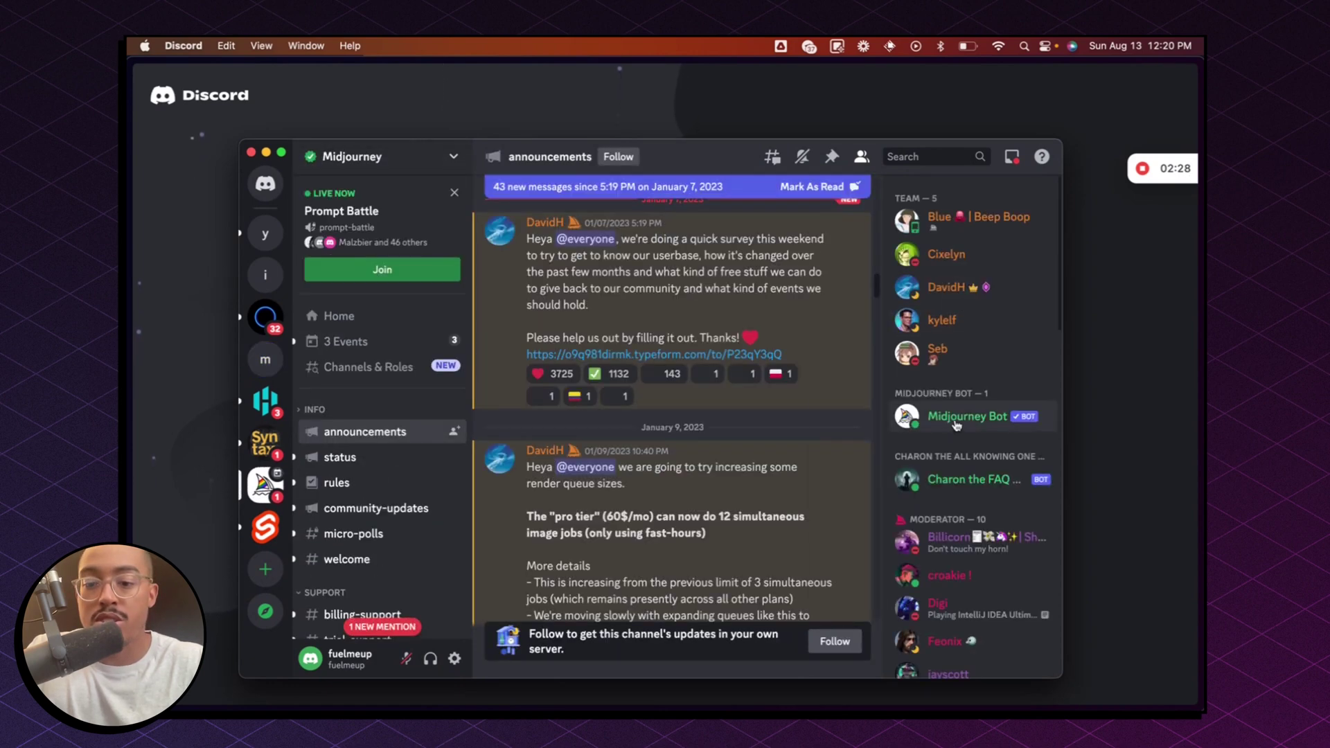
right_click(954, 424)
left_click(918, 429)
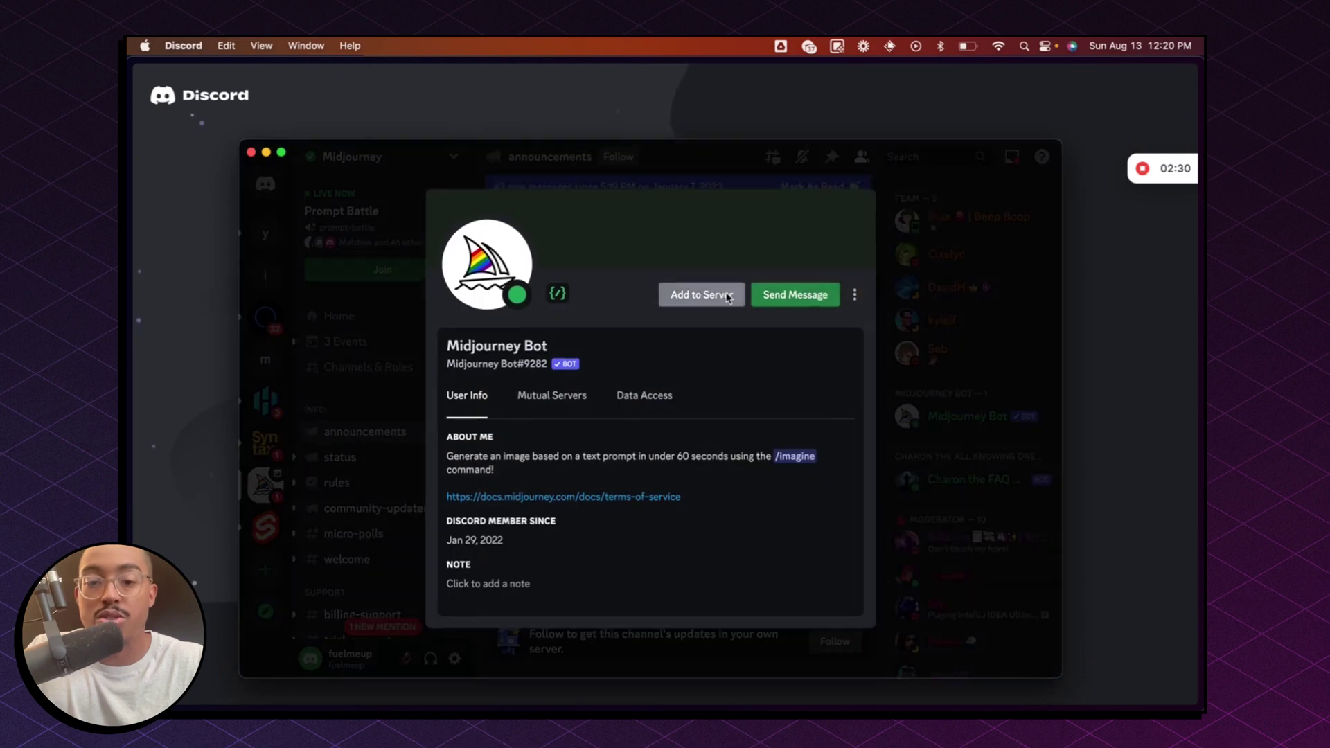
left_click(728, 297)
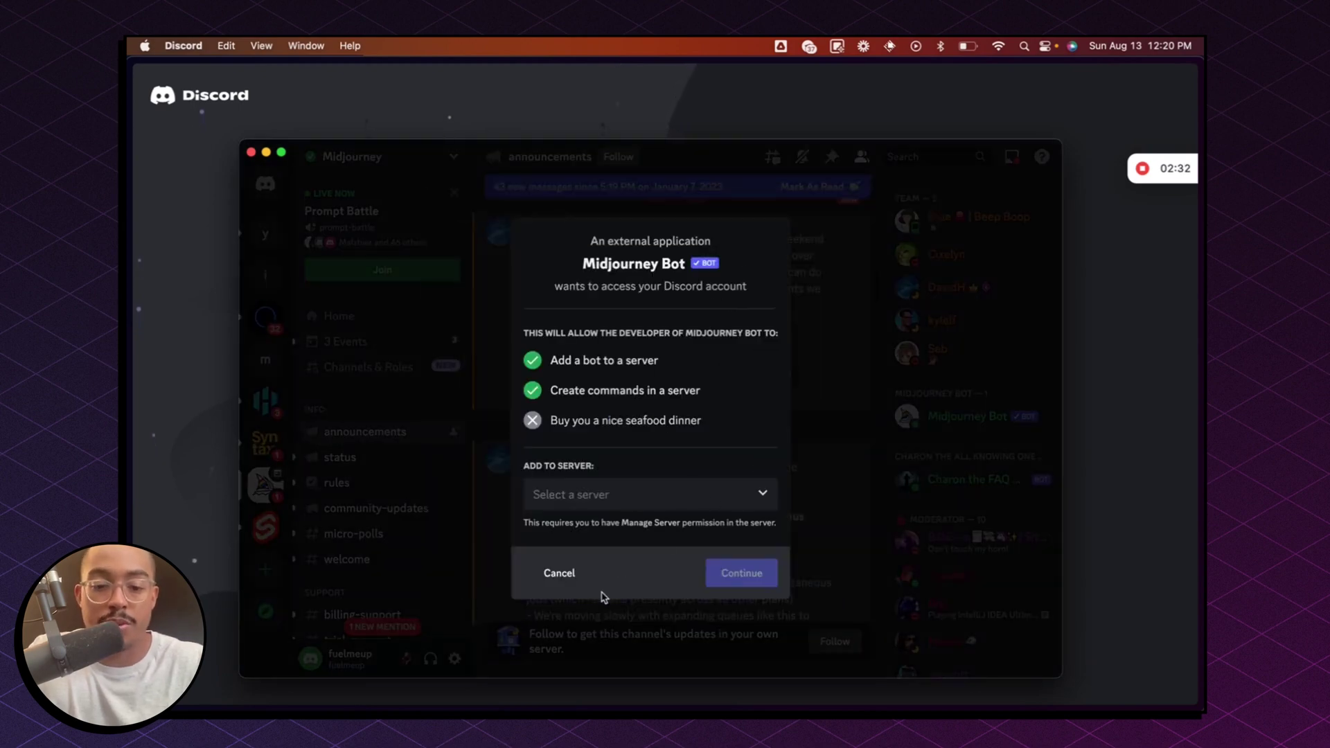
left_click(565, 586)
left_click(1039, 341)
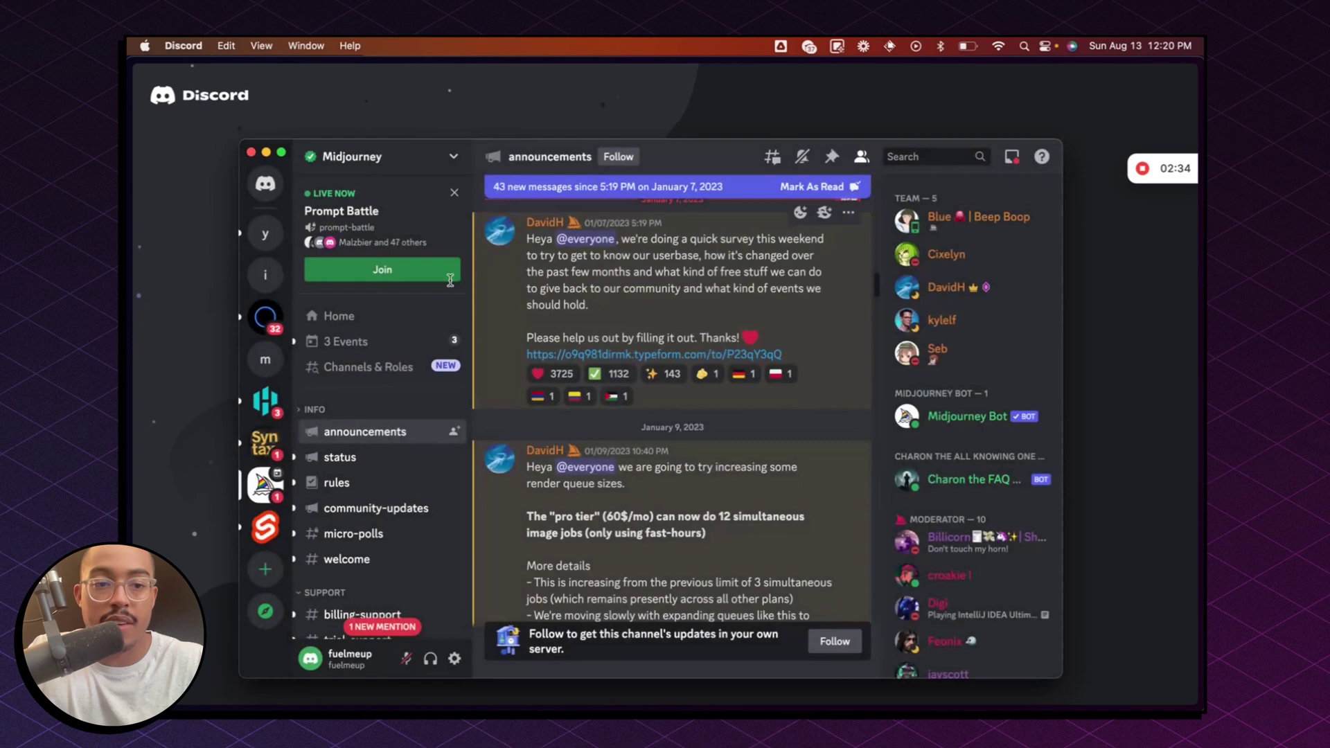
Step: Start InsightFaceSwap's /saveid command in the youtube_demo server's general channel and enter "me" as the idname
left_click(262, 236)
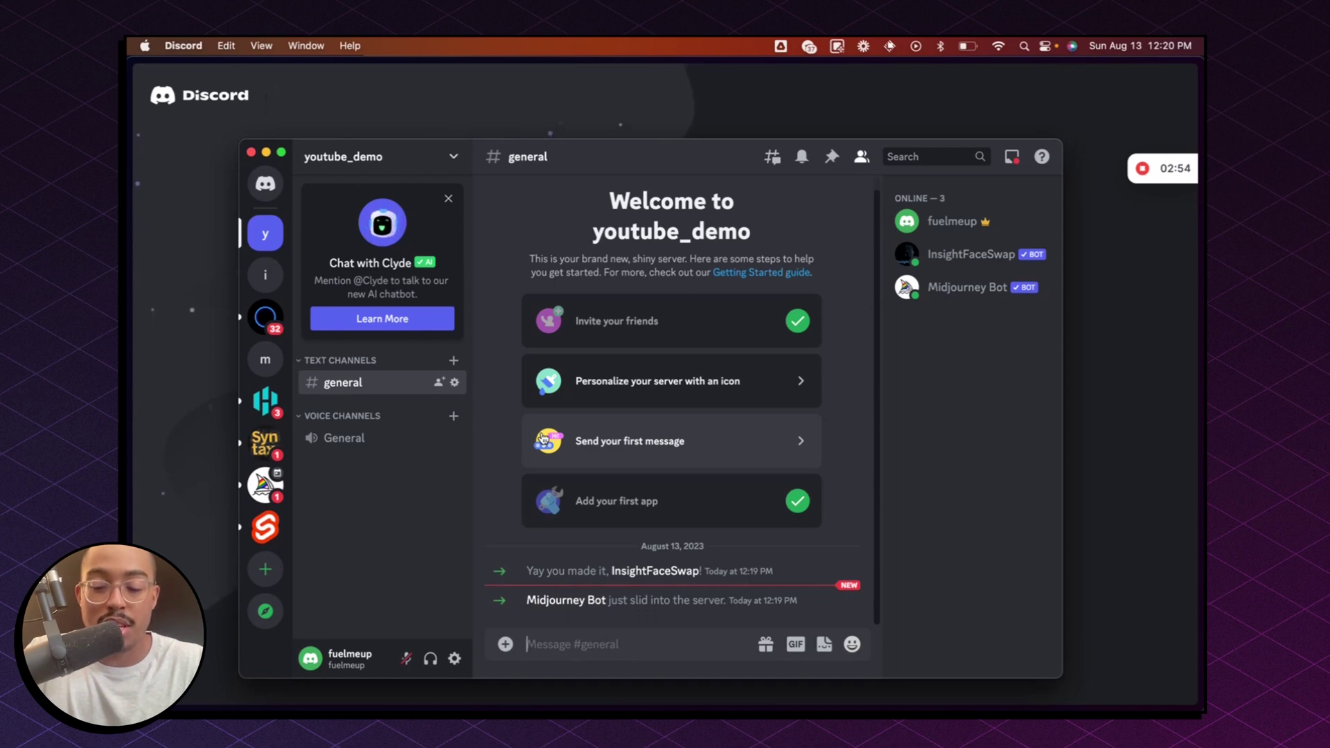
type("/")
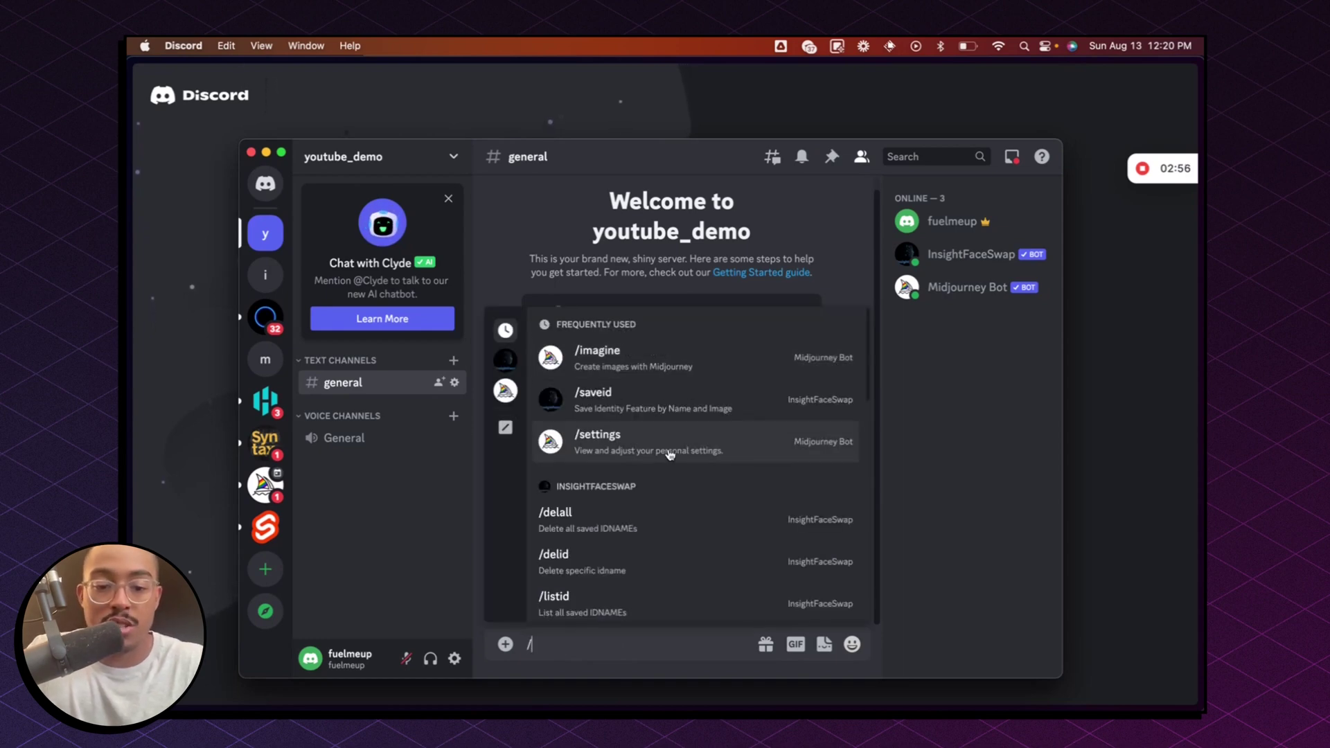
scroll(688, 529, "down", 3)
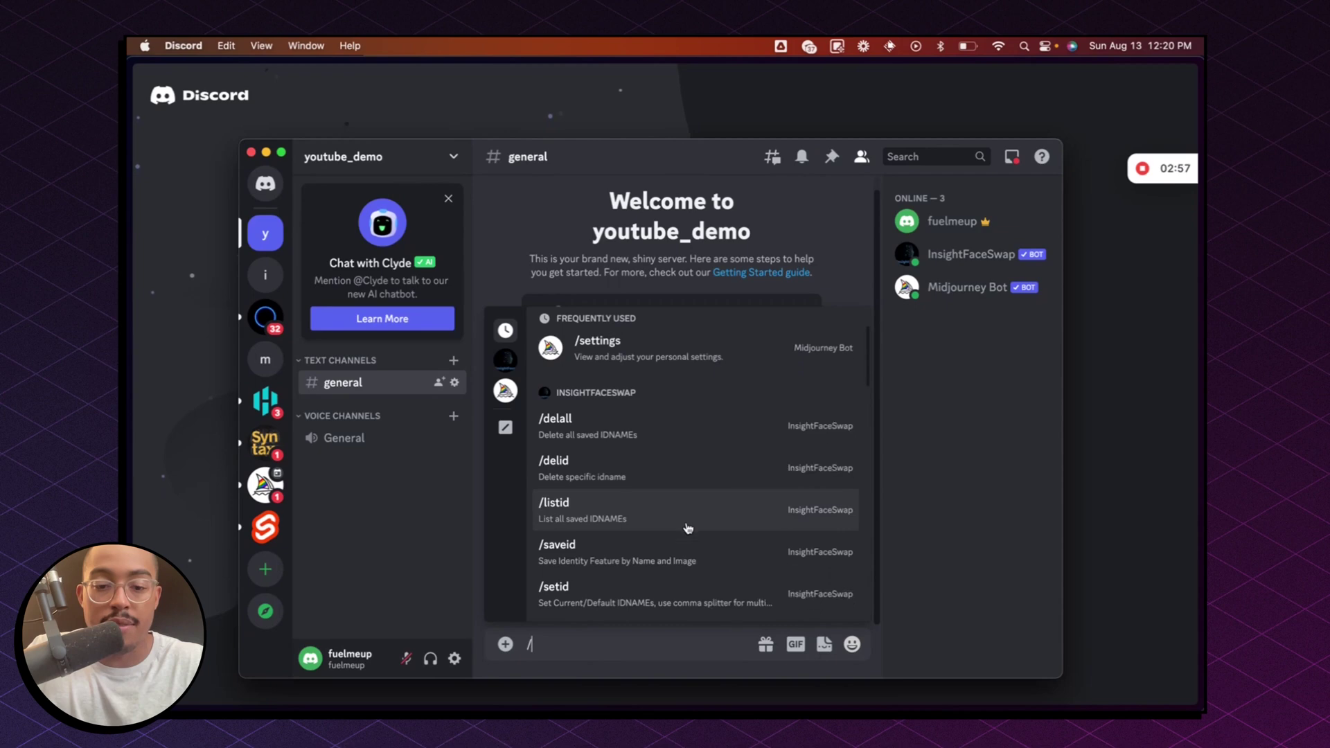
left_click(581, 555)
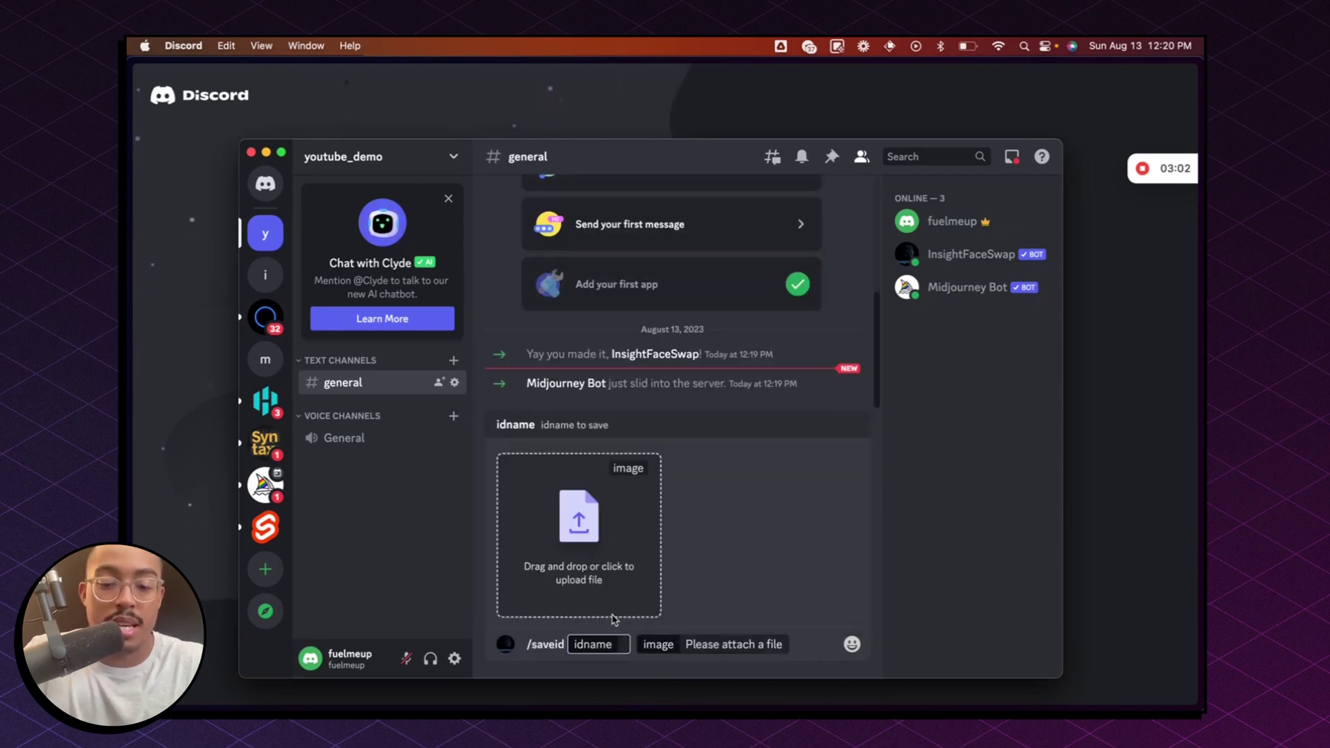
type("me")
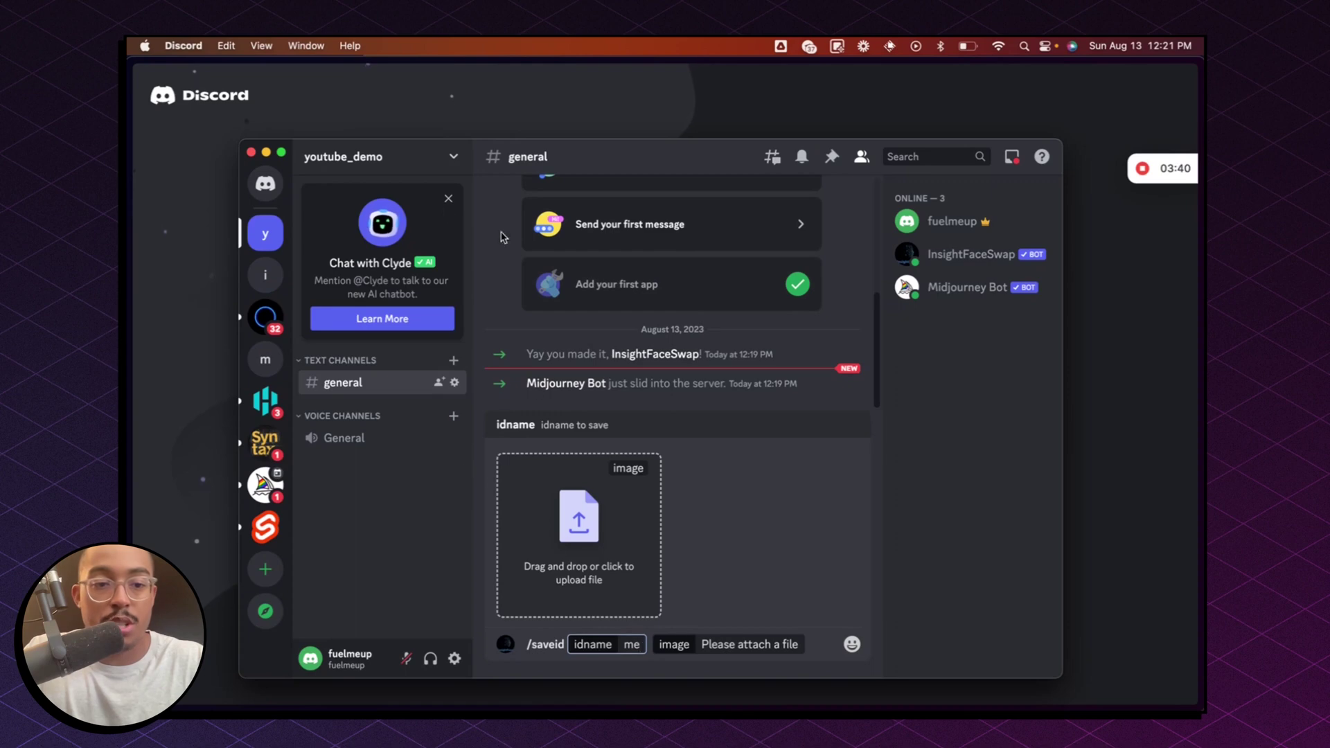
Step: Find the earlier "cartoon lightskin black nerdy guy" Midjourney prompt in the insight_face server's general channel and copy its text through --v 5
left_click(262, 287)
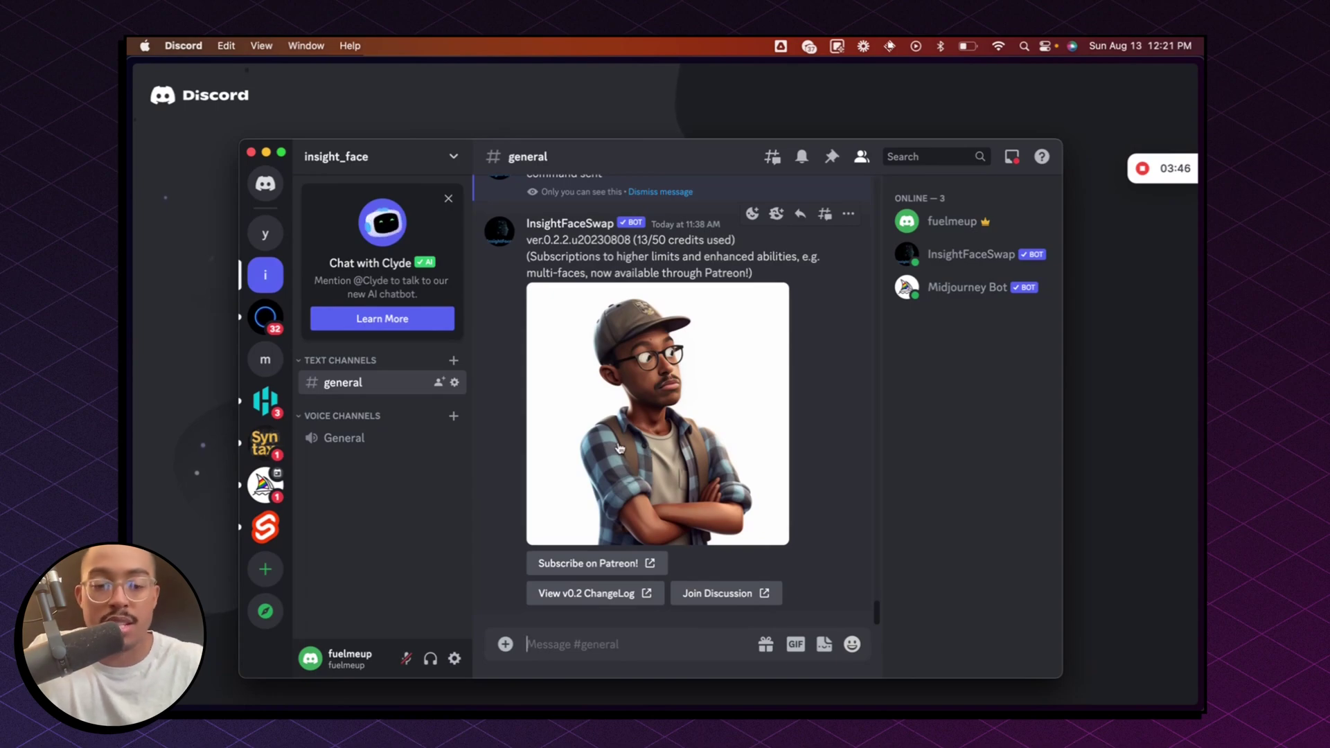
scroll(607, 455, "up", 5)
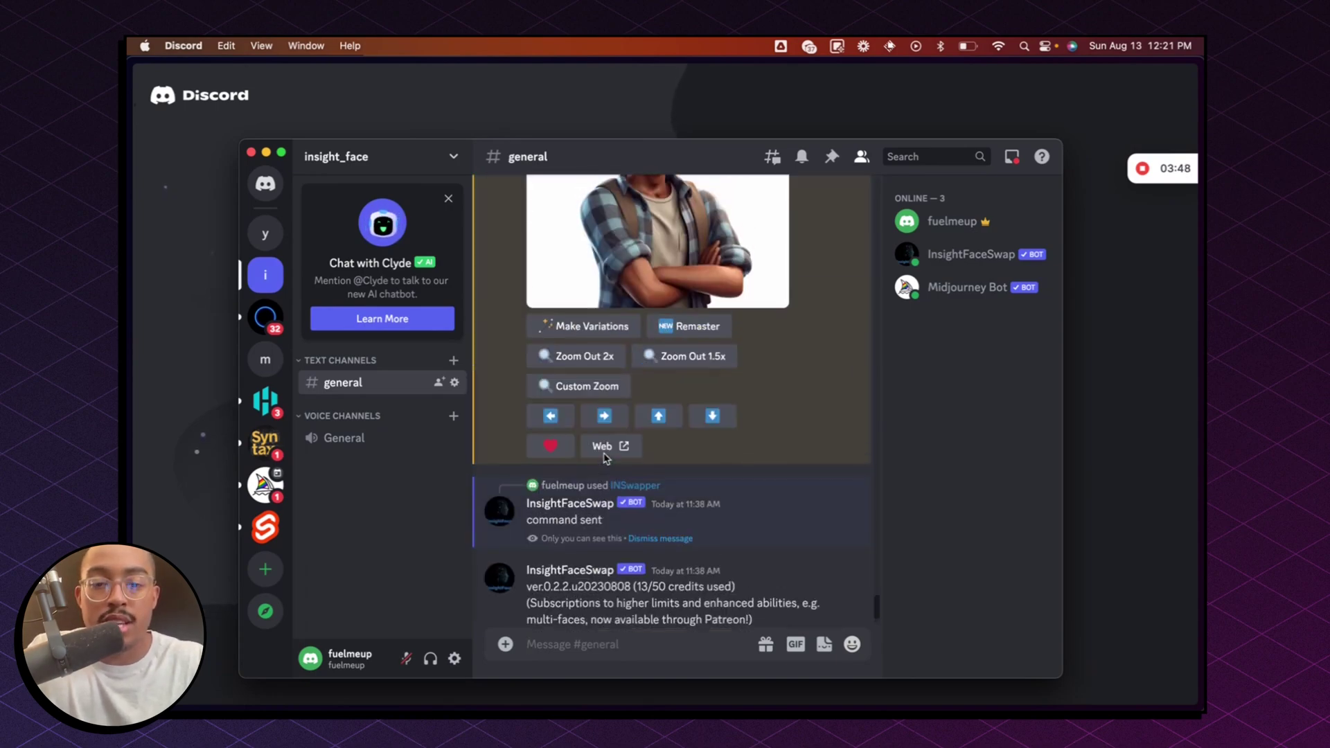
scroll(606, 456, "up", 15)
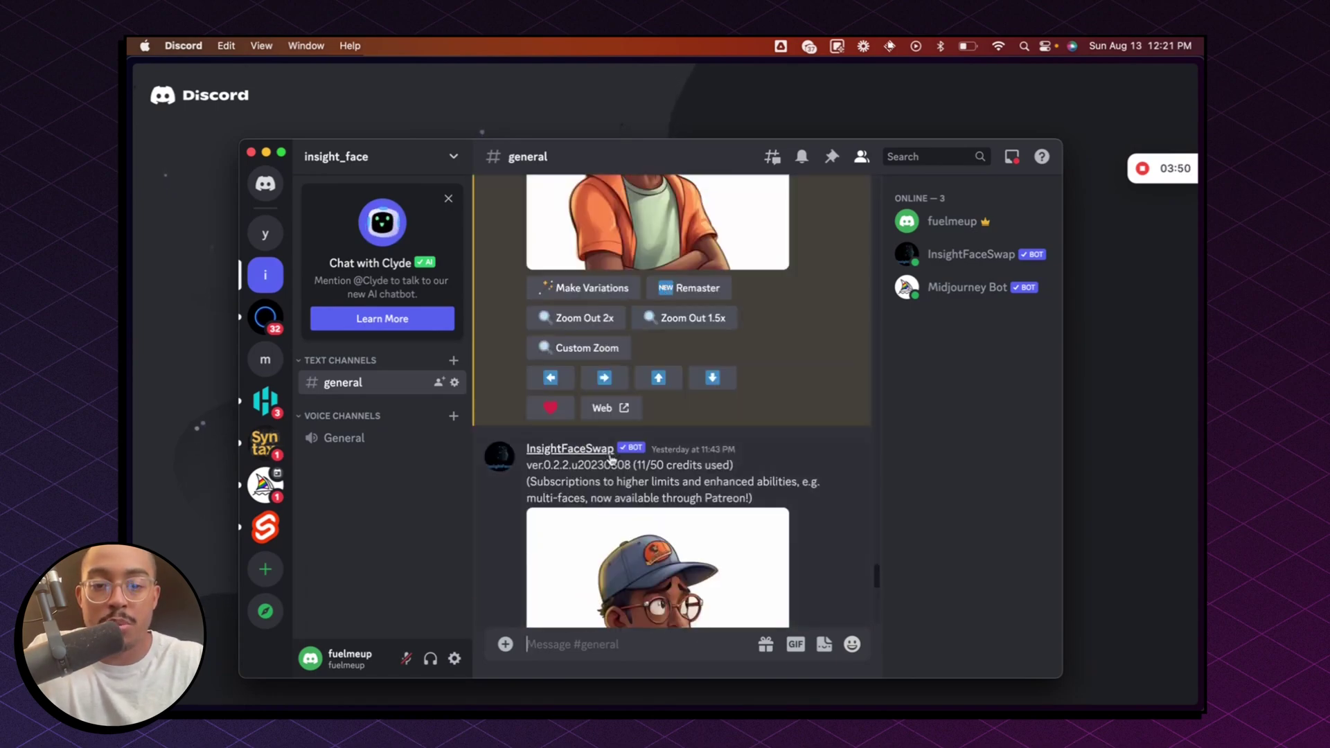
scroll(610, 457, "up", 10)
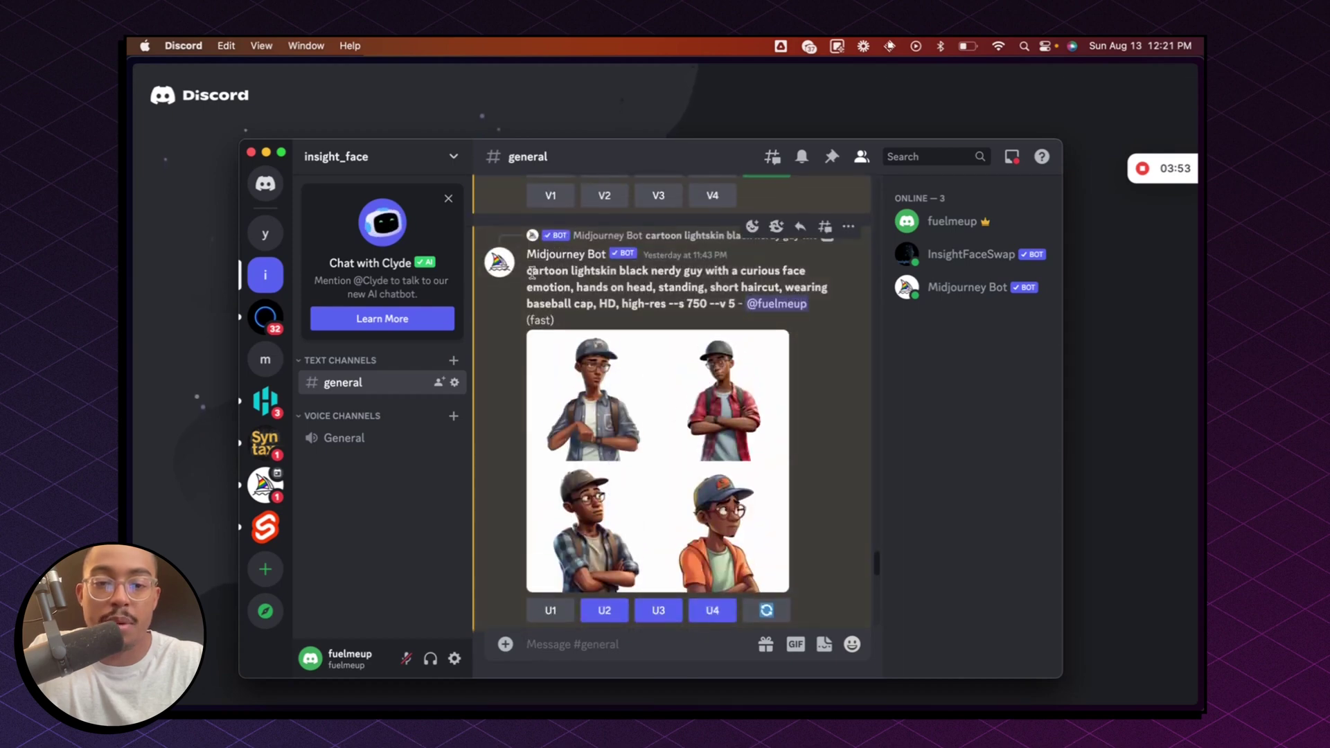
left_click_drag(529, 273, 666, 306)
Step: Submit a Midjourney /imagine request with the copied "cartoon lightskin black nerdy guy" prompt, including HD, high-res --s 750 --v 5
left_click(589, 646)
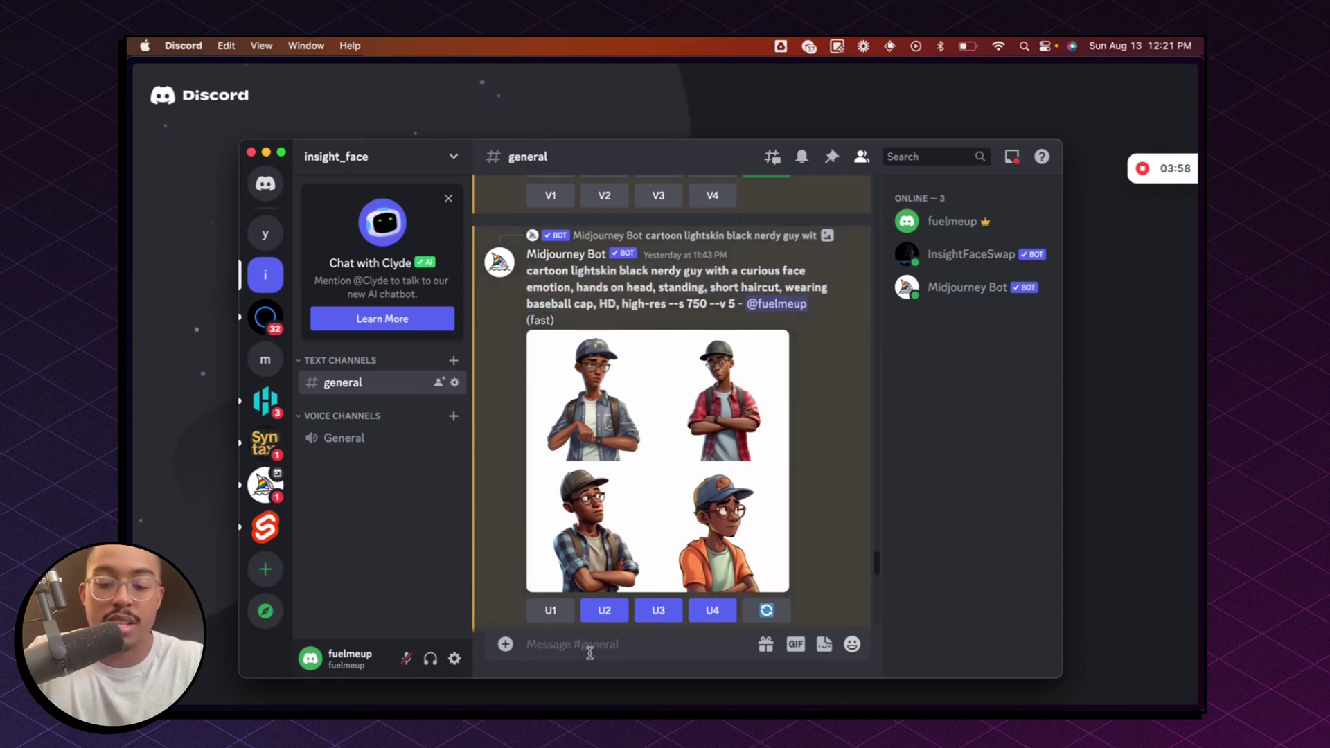
type("/im")
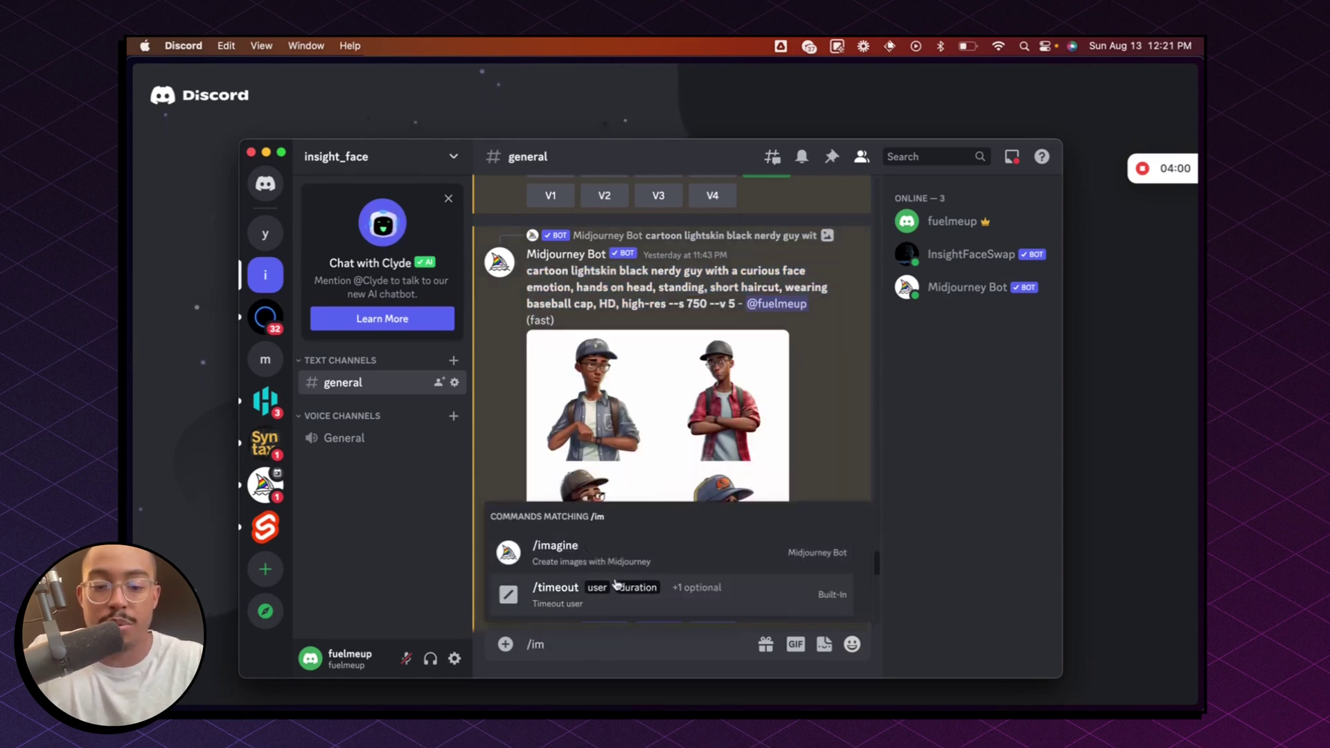
left_click(621, 567)
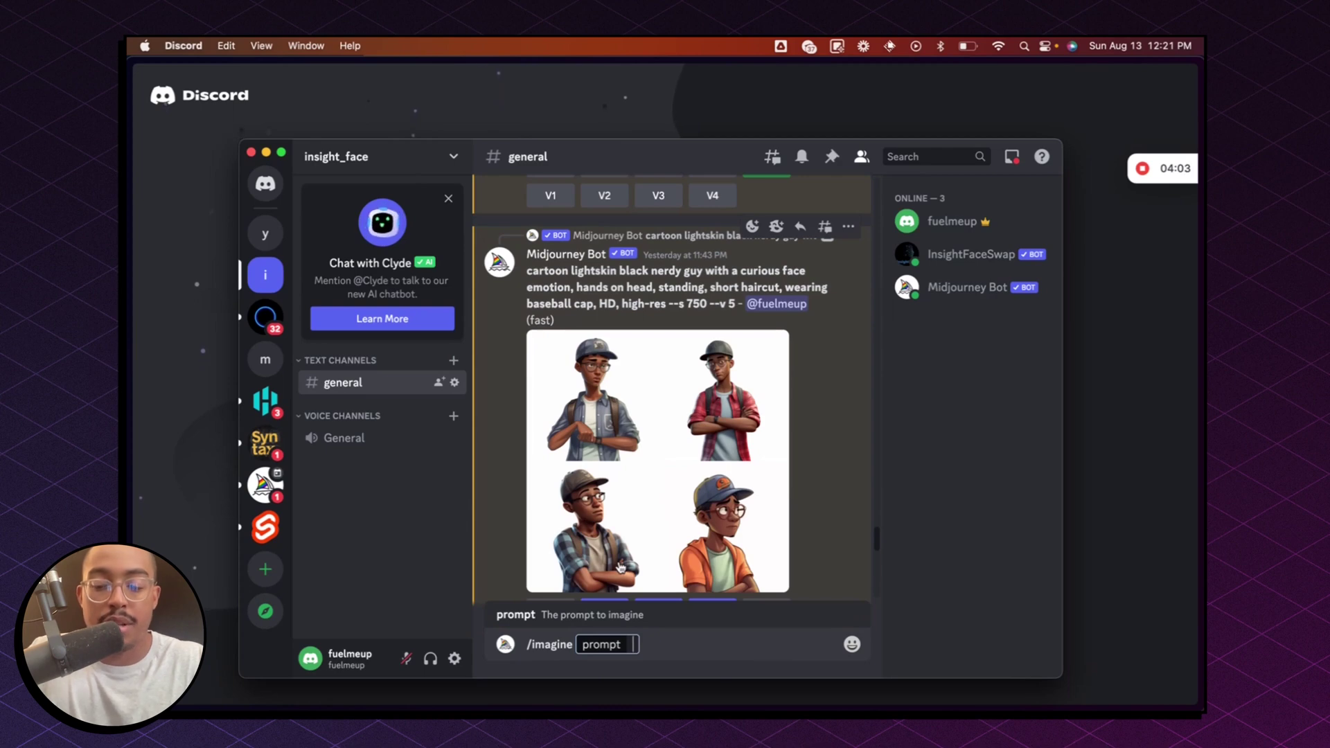
type("cartoon lightskin black nerdy guy with a curious face emotion, hands on head, standing, short haircut, wearing baseball cap, HD, high-res")
key("Return")
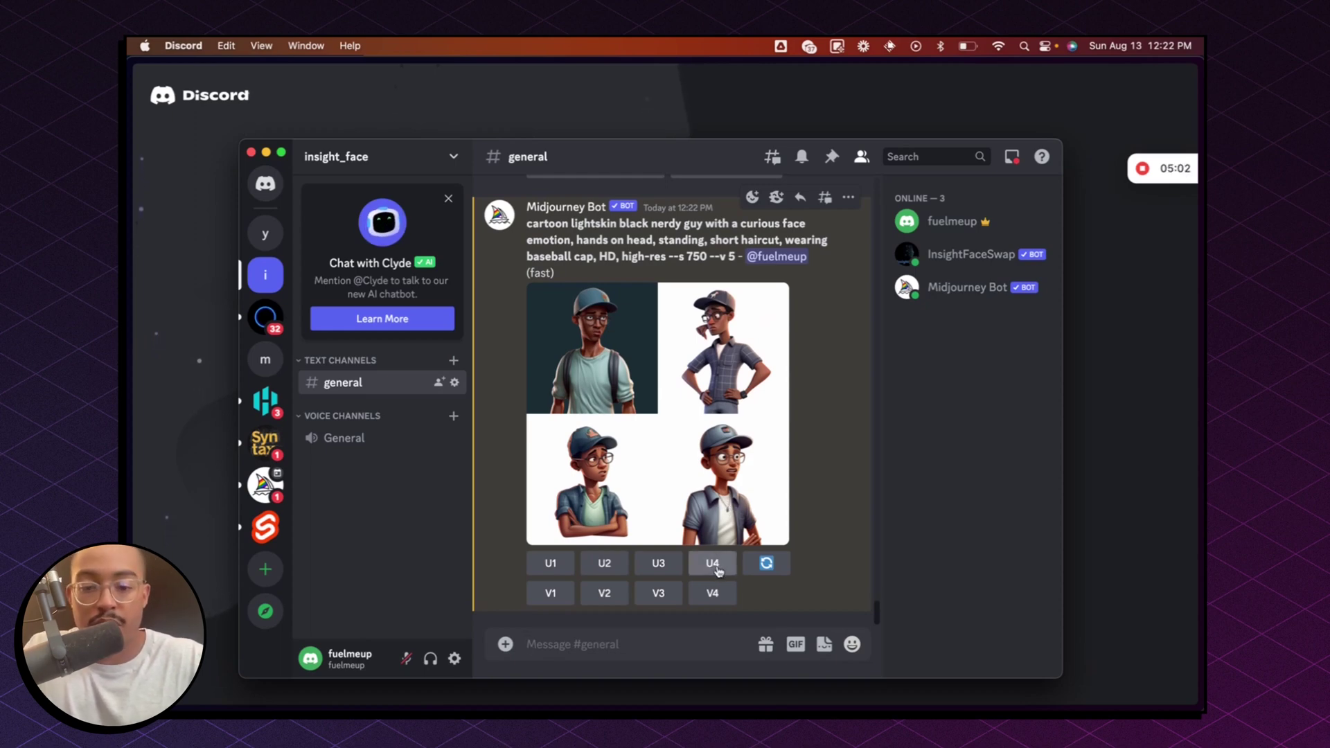
Step: Upscale the fourth image of the new Midjourney grid and run INSwapper on the upscaled portrait to swap in the saved face
left_click(716, 566)
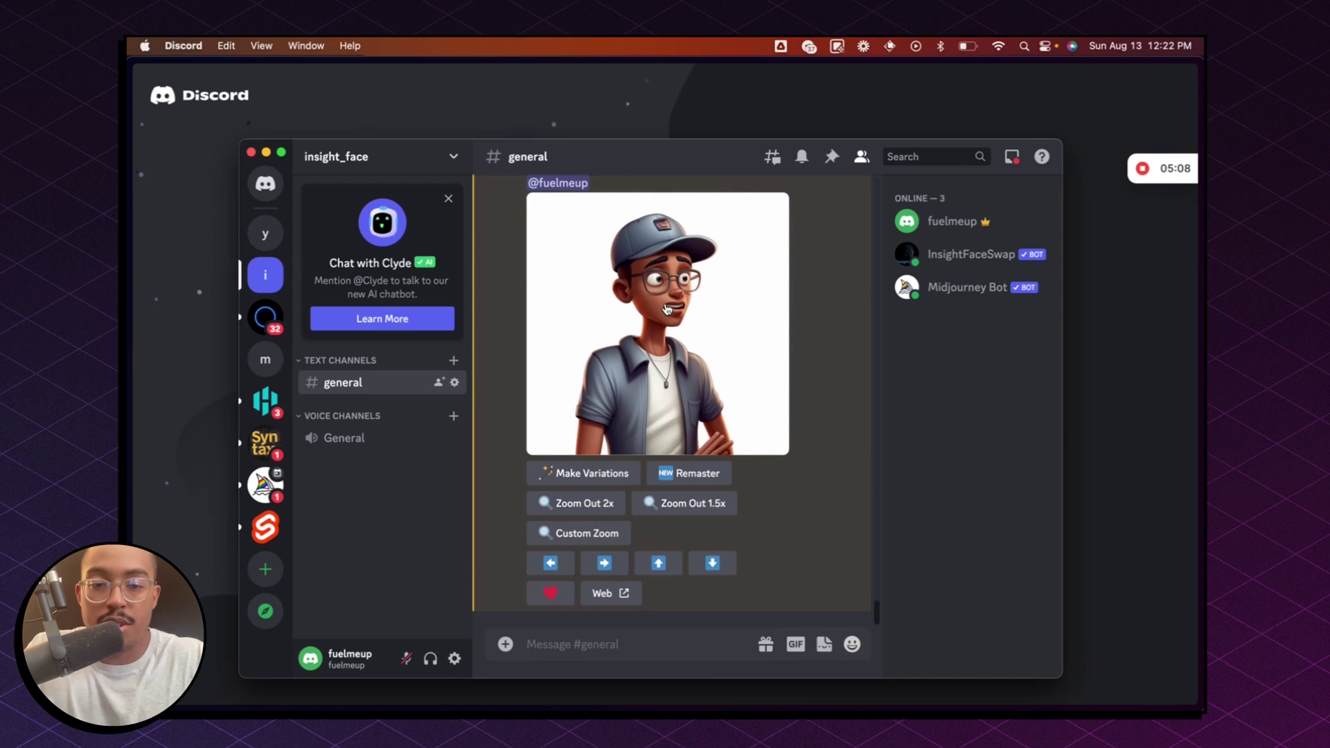
scroll(669, 312, "up", 2)
scroll(674, 328, "up", 3)
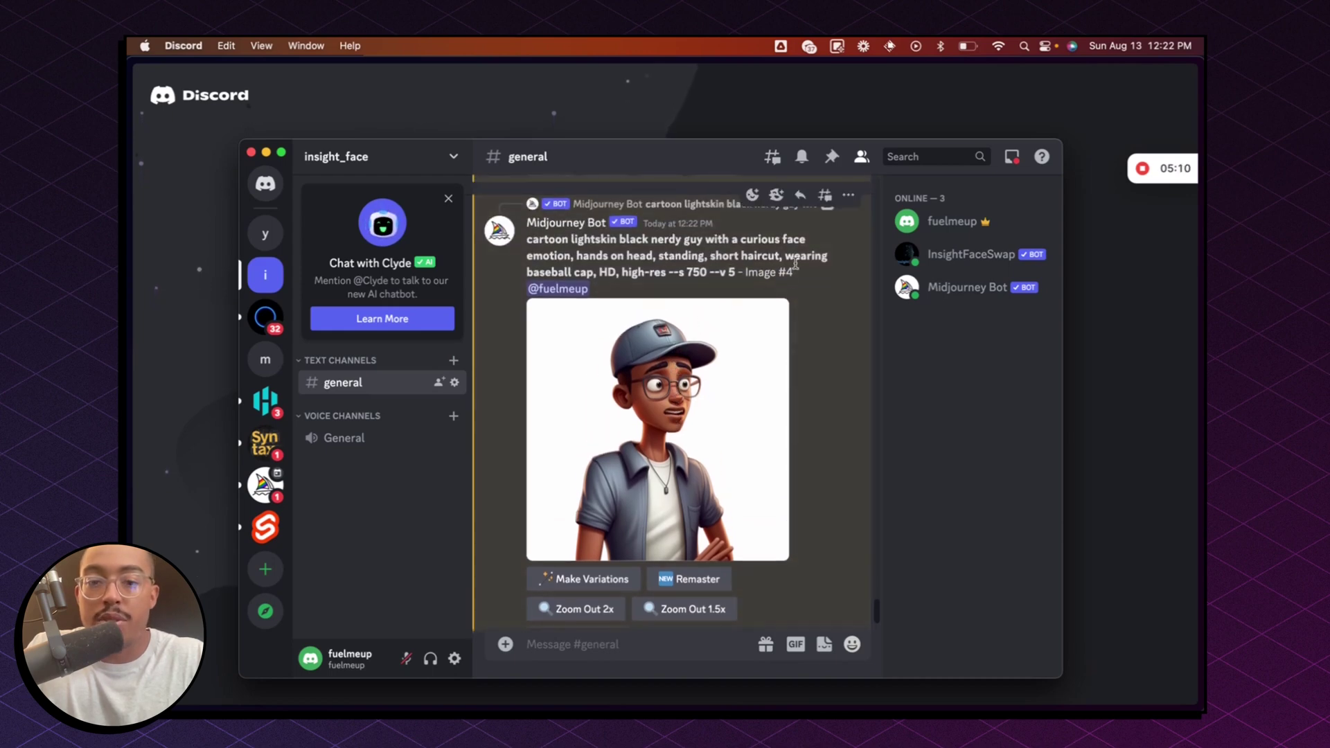
scroll(846, 279, "up", 1)
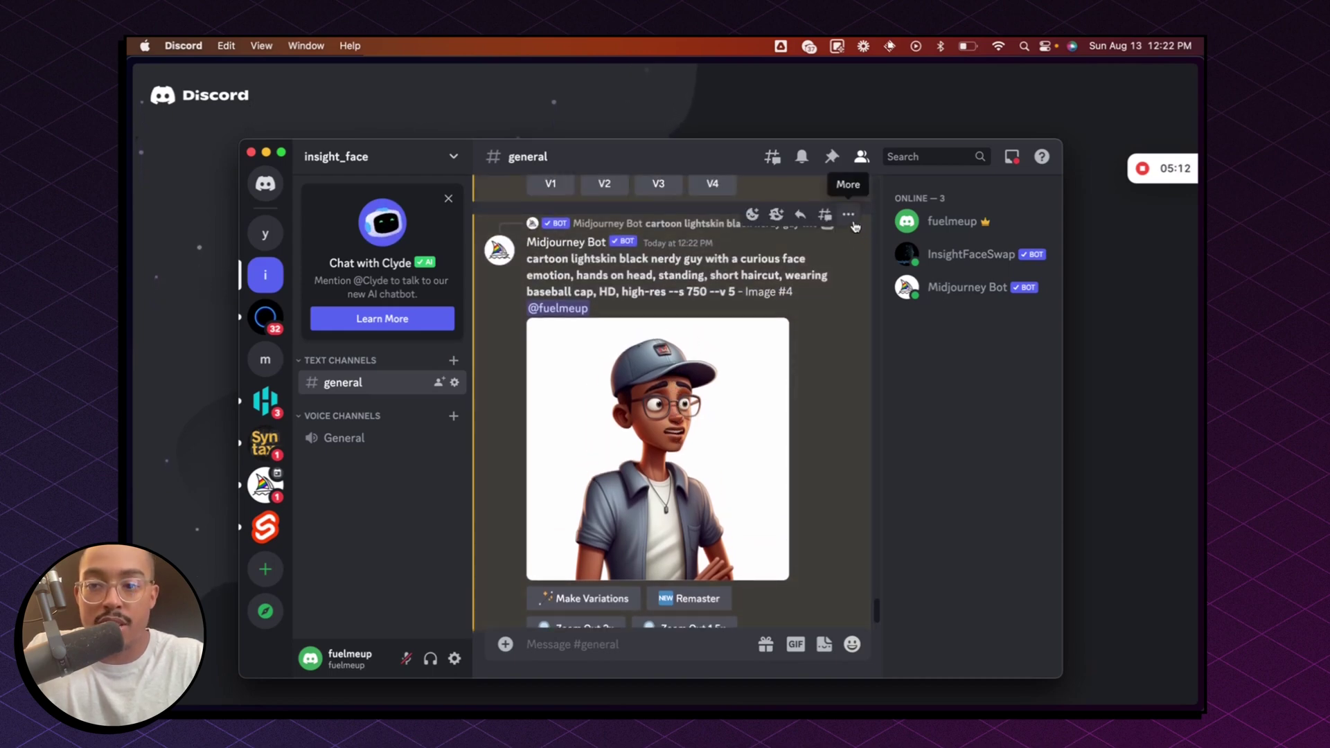
left_click(849, 215)
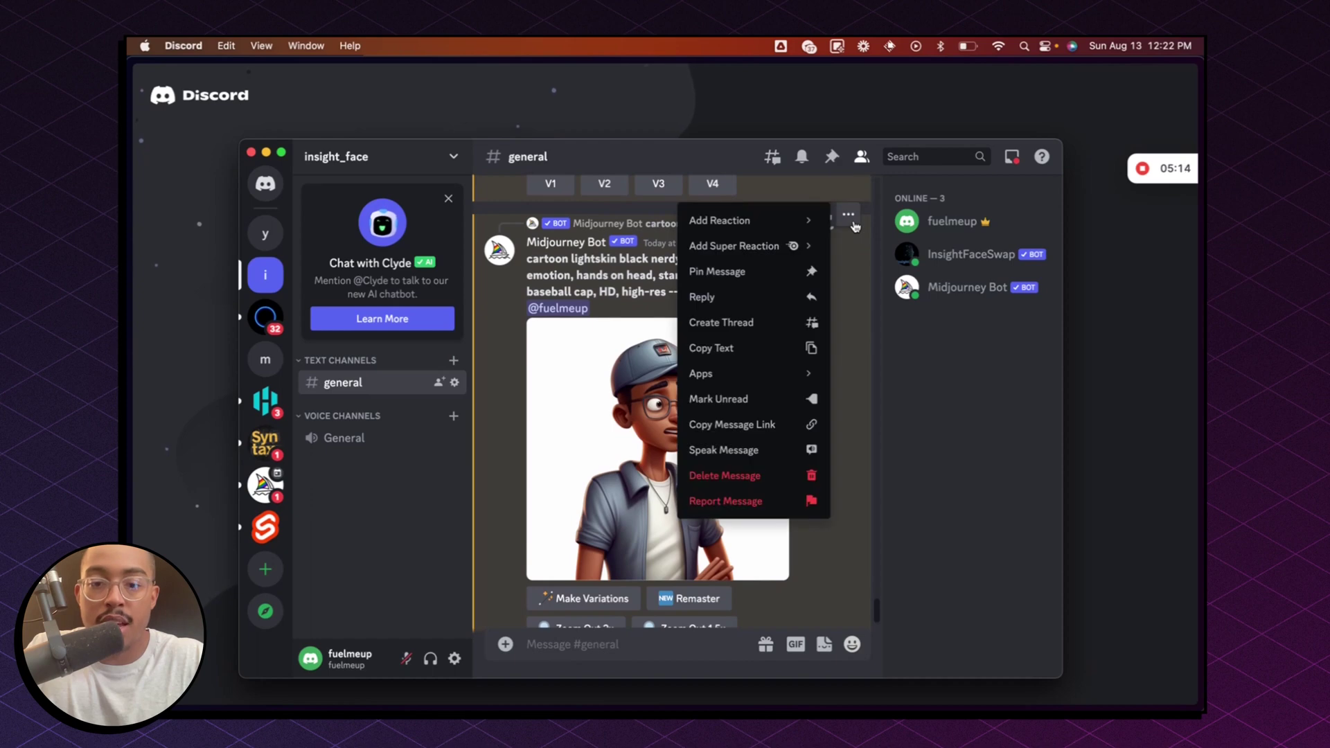
mouse_move(754, 381)
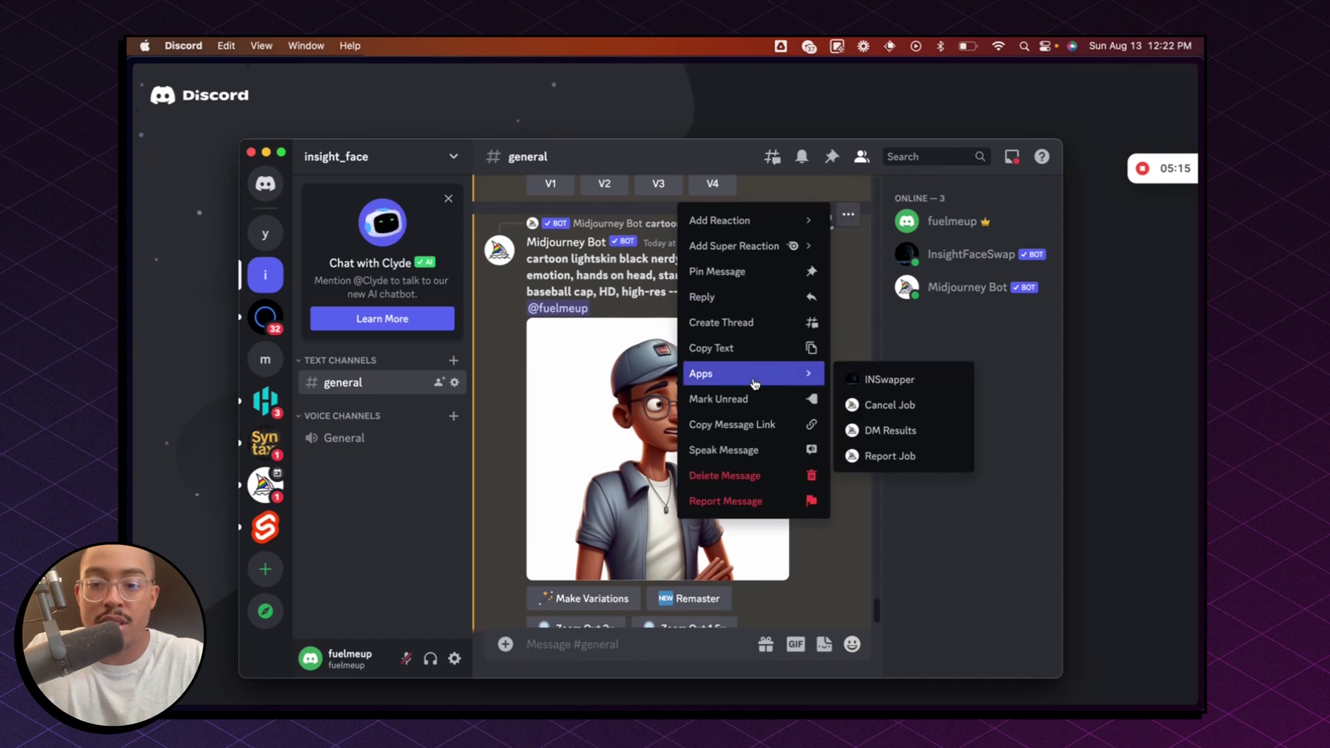
left_click(899, 389)
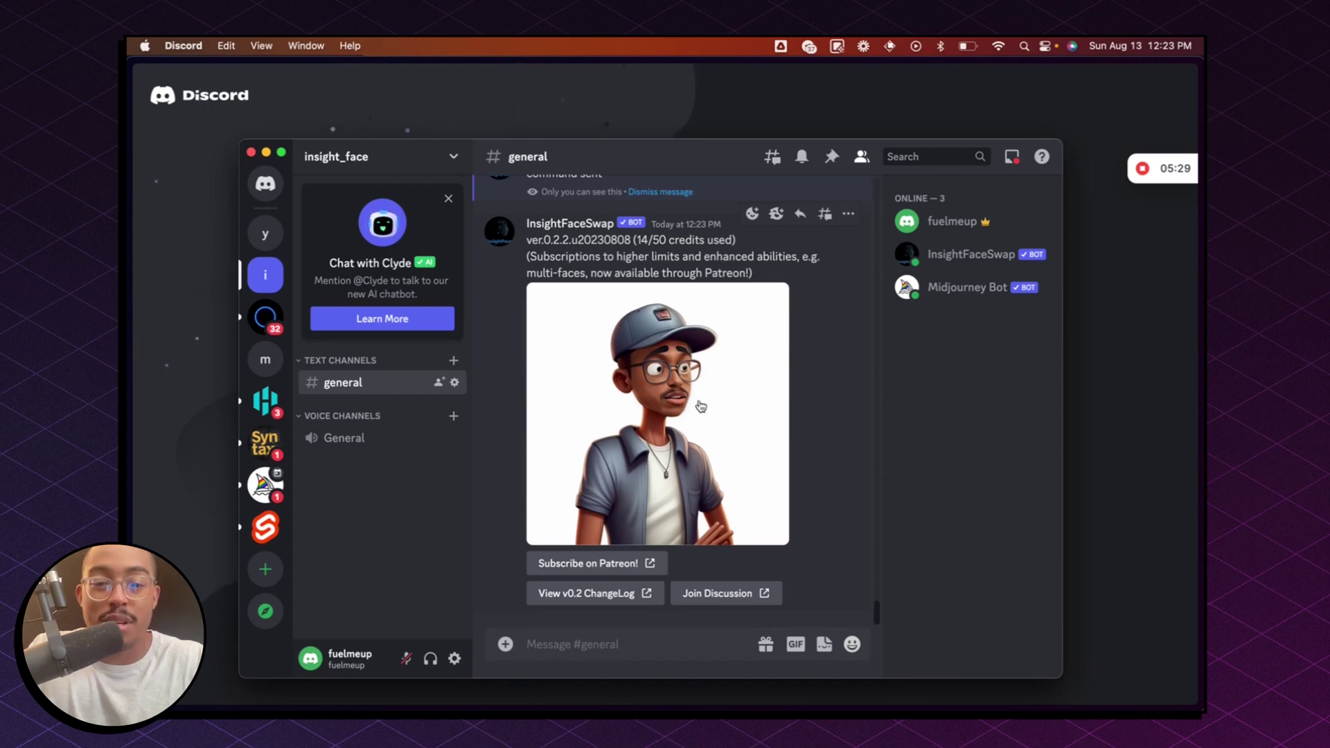
scroll(683, 395, "up", 5)
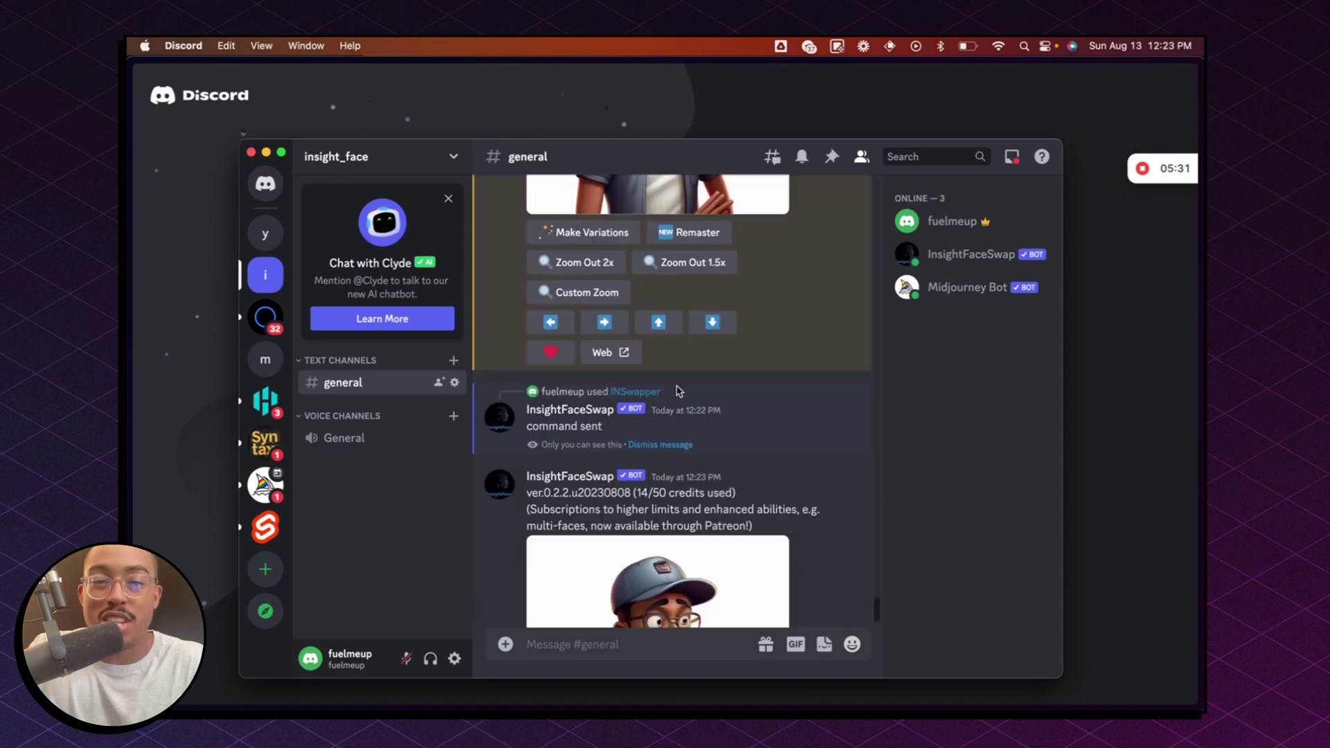
scroll(678, 392, "up", 2)
scroll(678, 402, "down", 10)
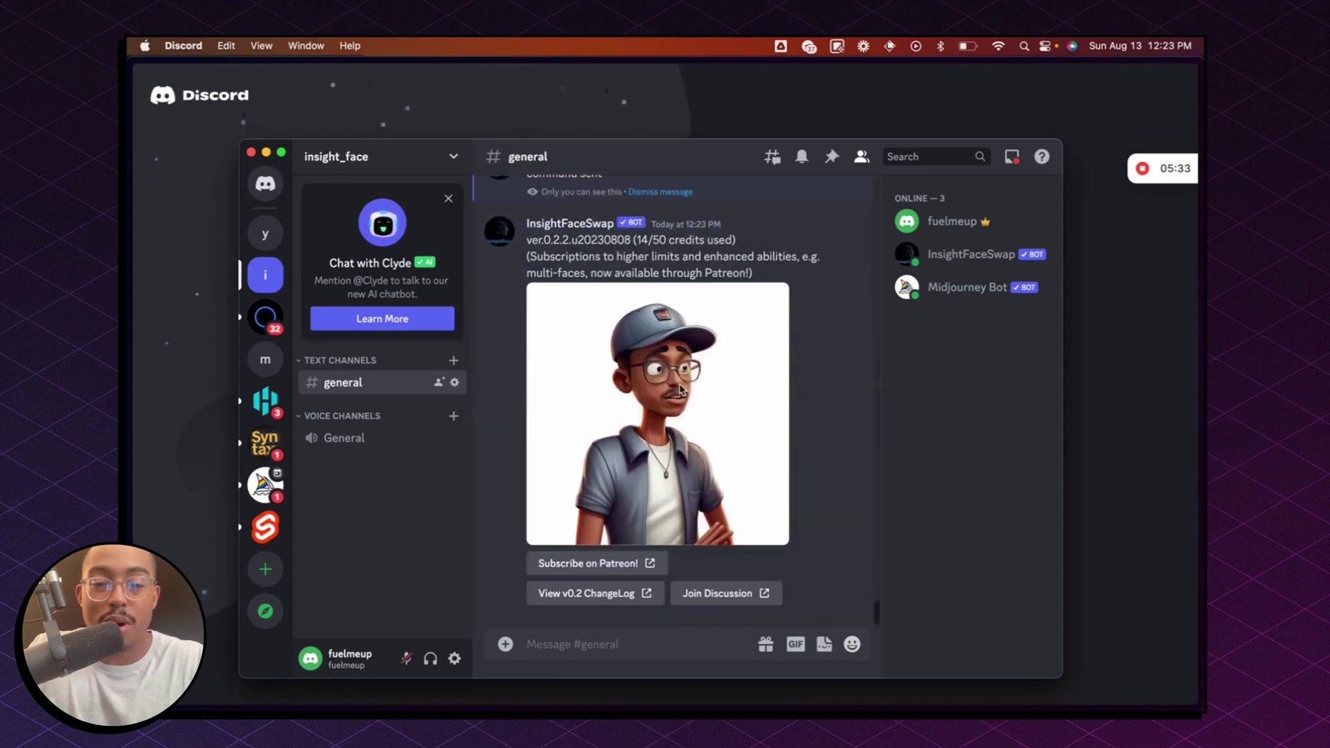